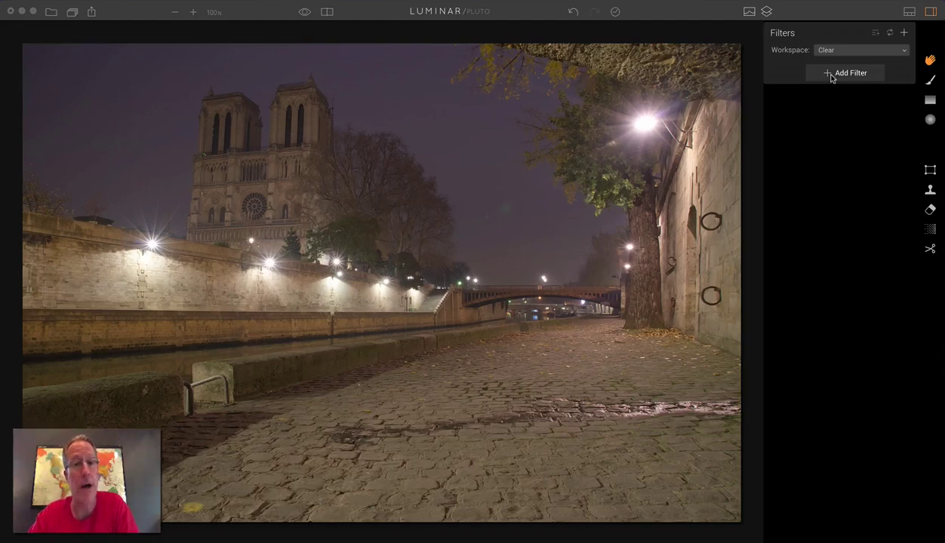
Add a Color Temperature filter (As Shot 2857, Tint -13) and briefly toggle the image info overlay
click(830, 75)
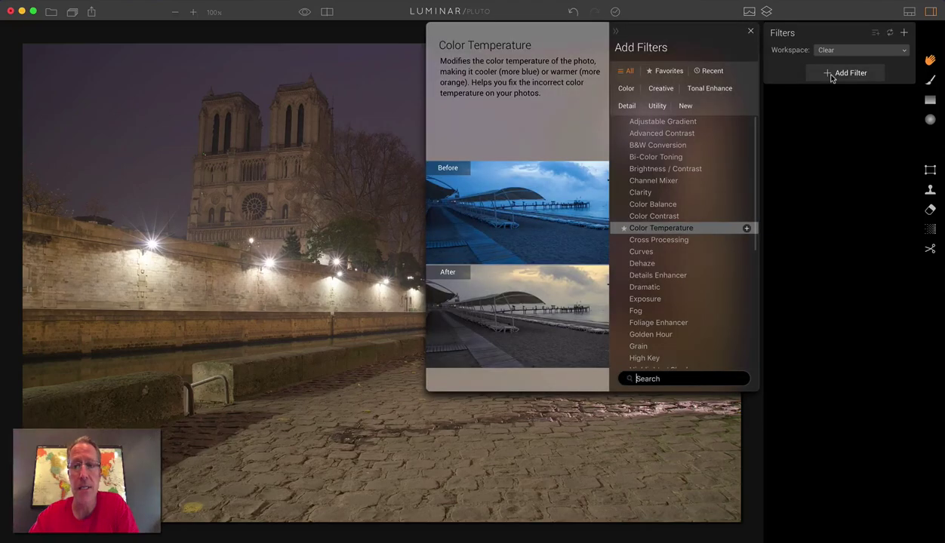
click(687, 227)
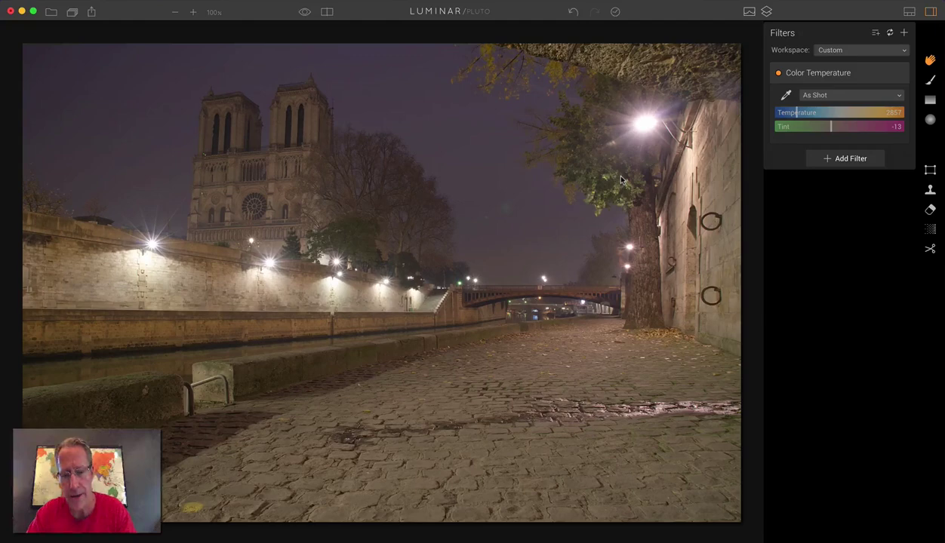
key(i)
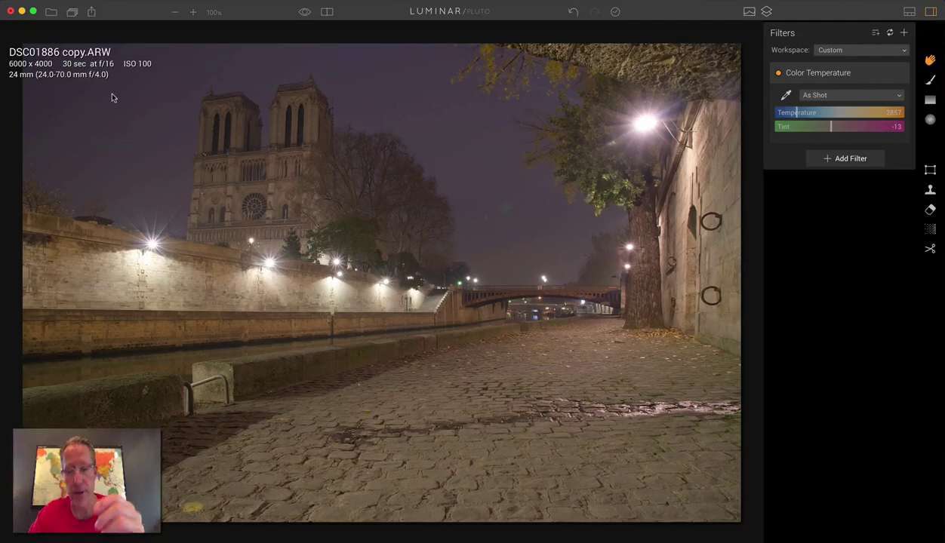
key(i)
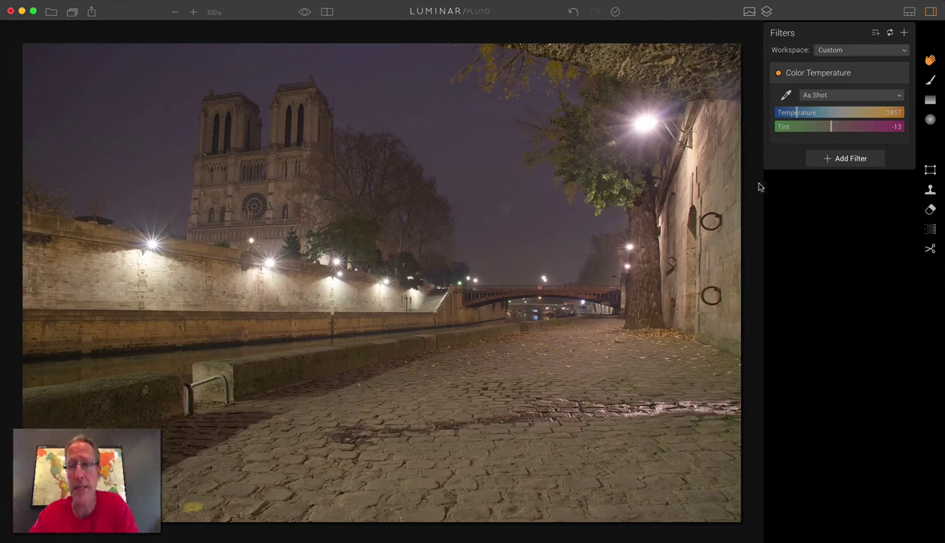
click(841, 95)
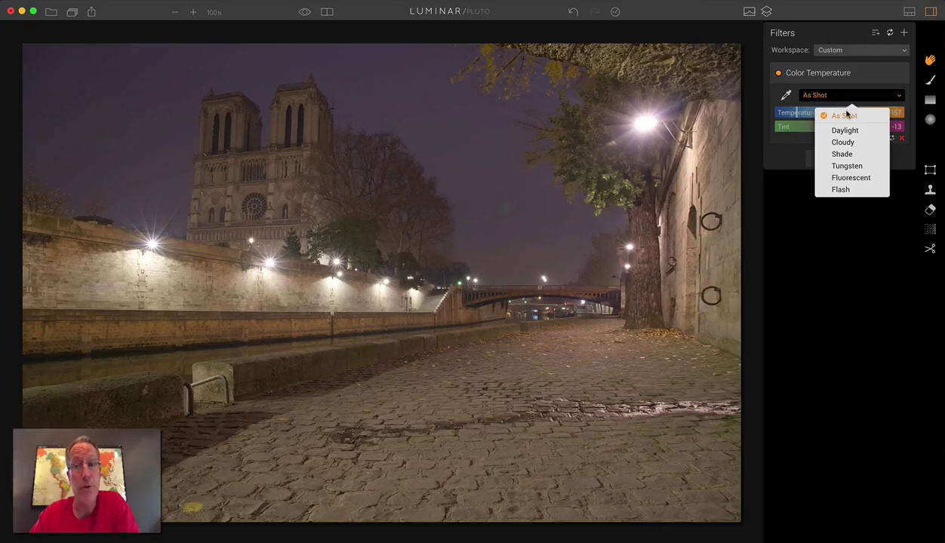
click(845, 130)
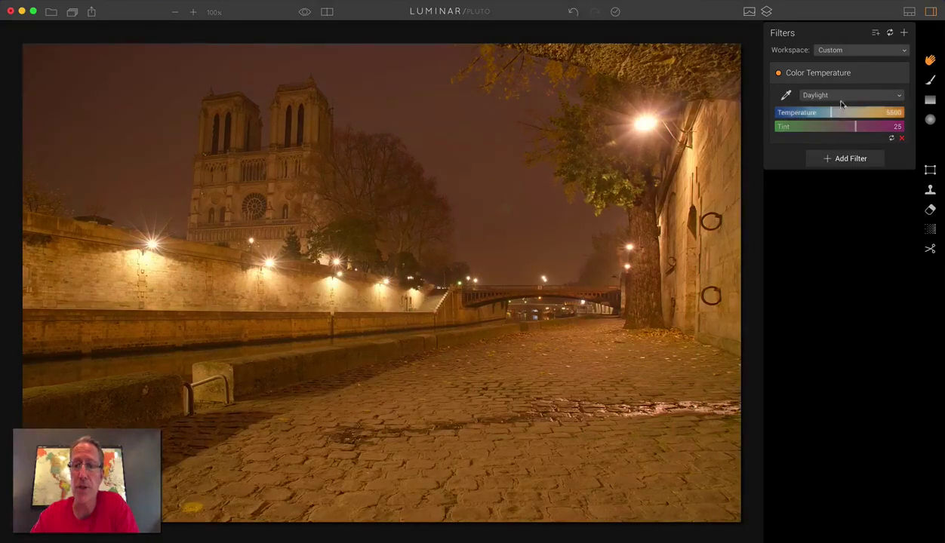
click(839, 96)
click(842, 143)
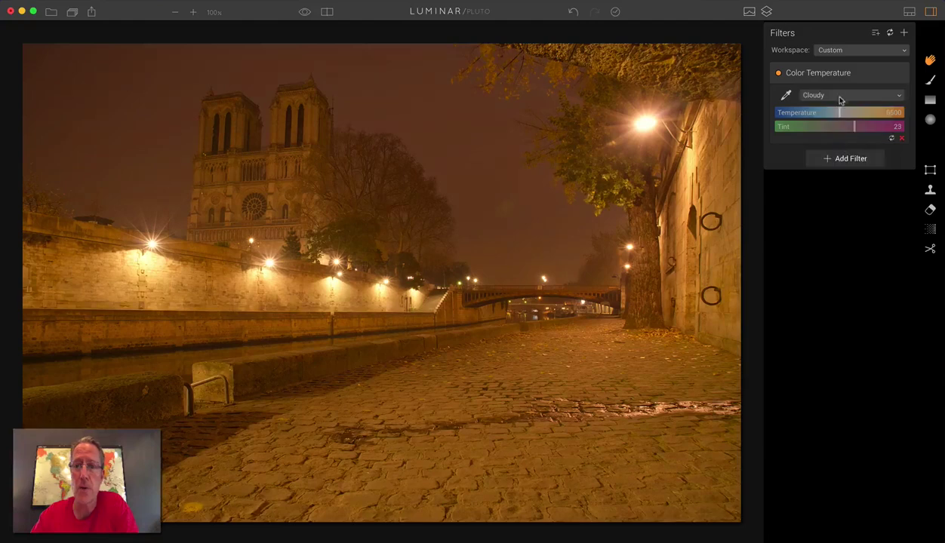
click(823, 93)
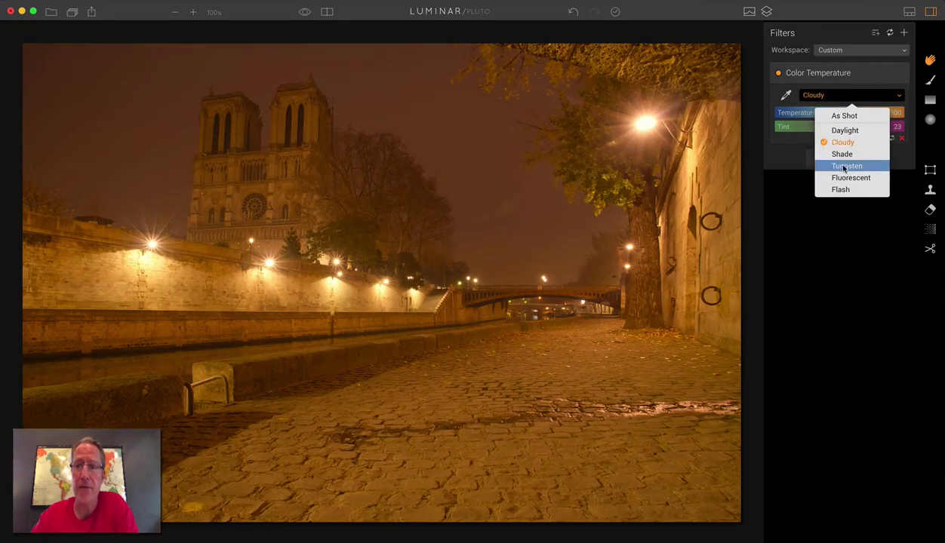
click(841, 165)
click(824, 95)
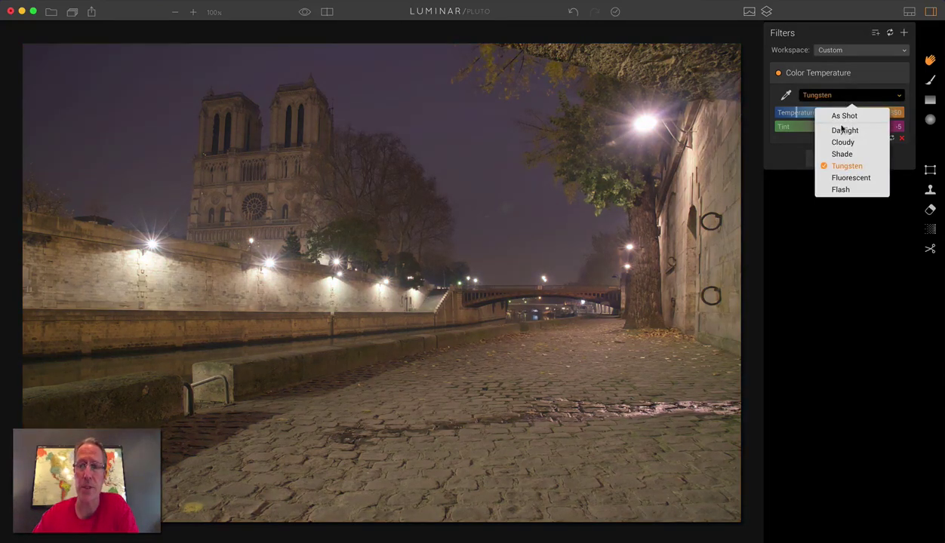
click(838, 178)
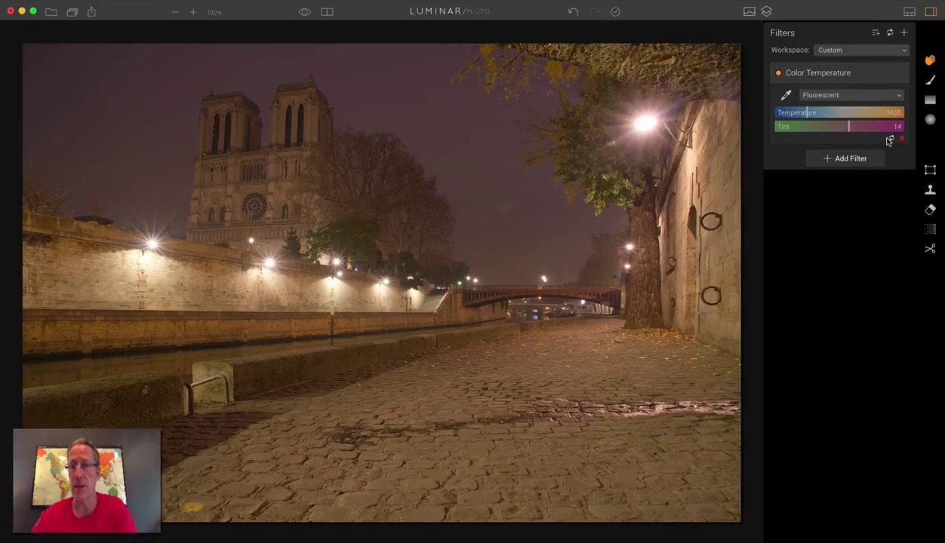
click(891, 139)
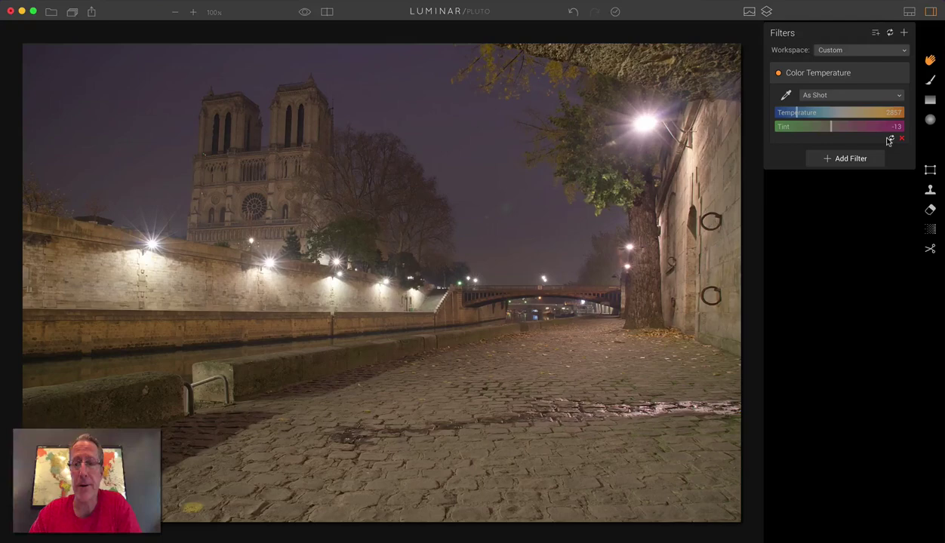
click(833, 96)
click(833, 97)
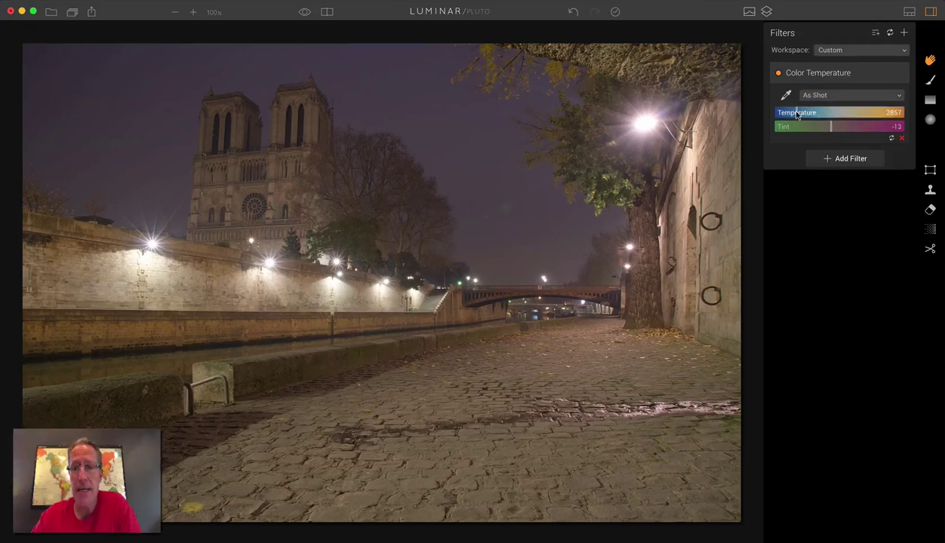
drag(796, 113, 765, 111)
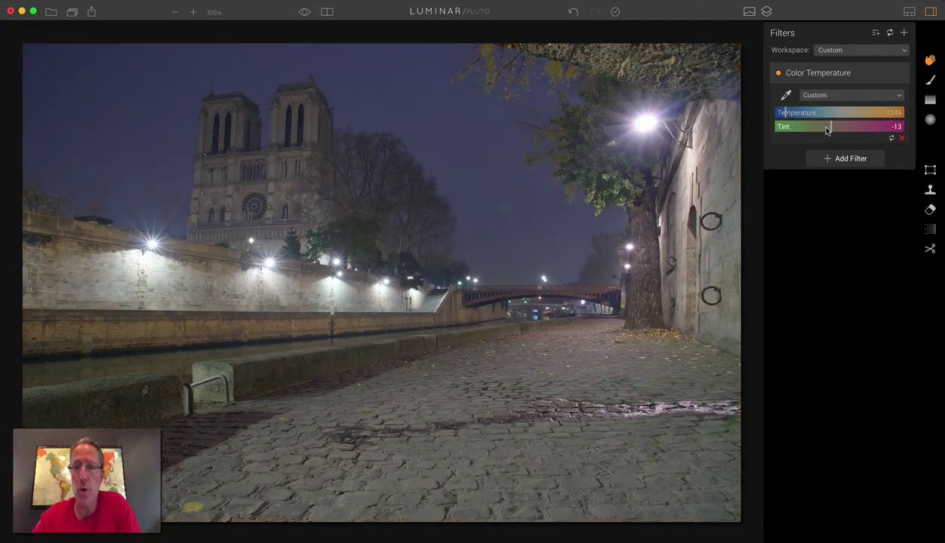
drag(826, 130, 846, 130)
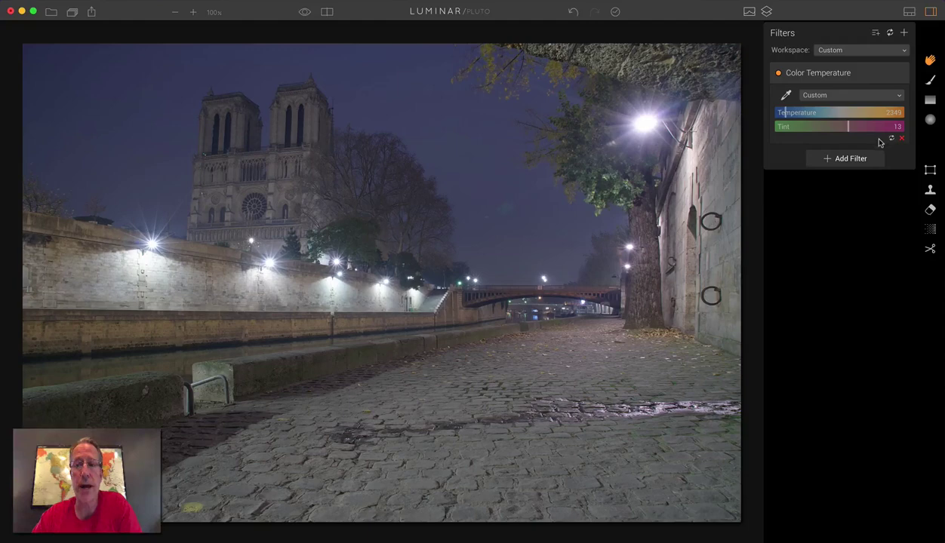
click(889, 141)
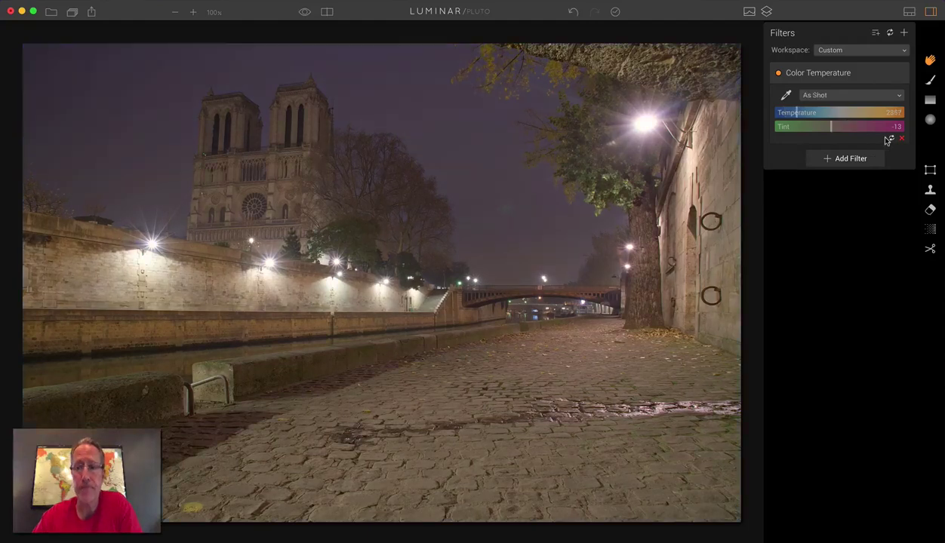
Activate the Color Temperature neutral-point eyedropper, sampling the night sky at R76 G70 B78
click(785, 98)
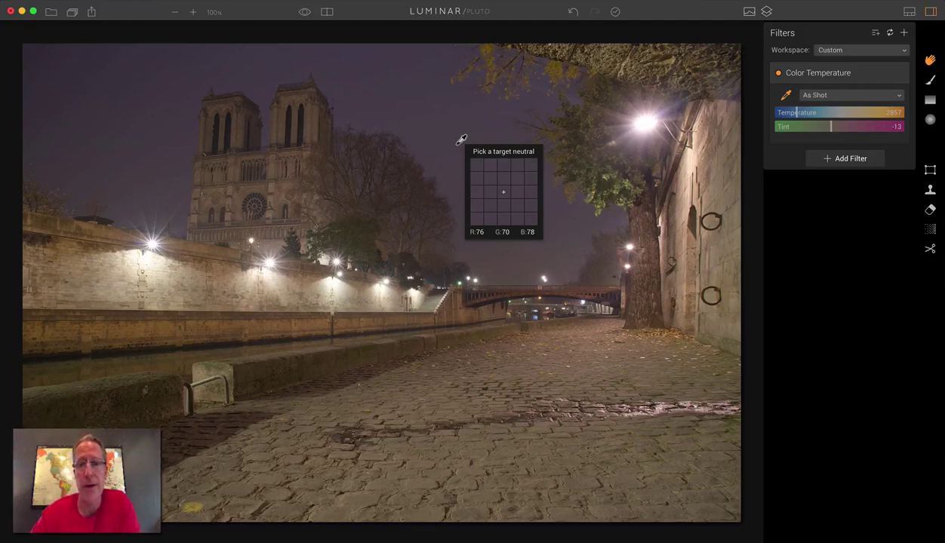
click(457, 143)
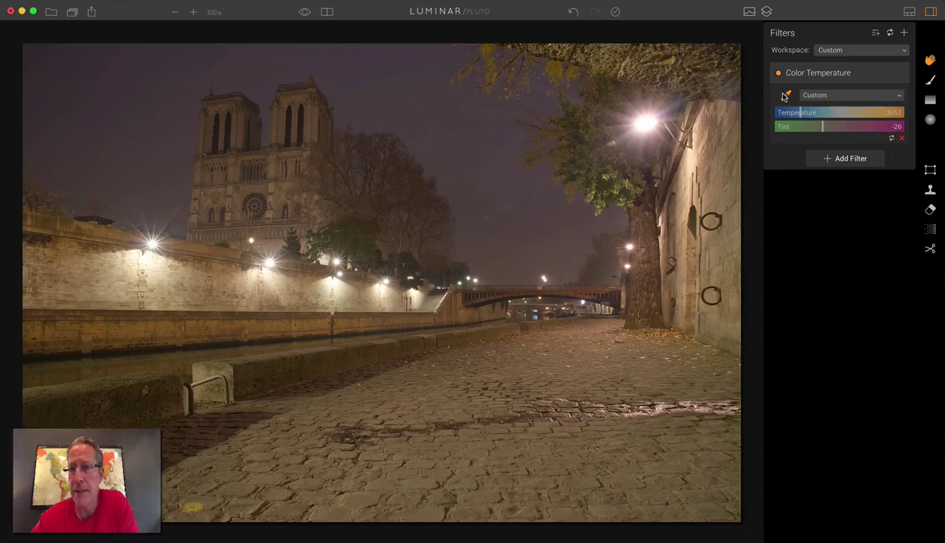
key(super+z)
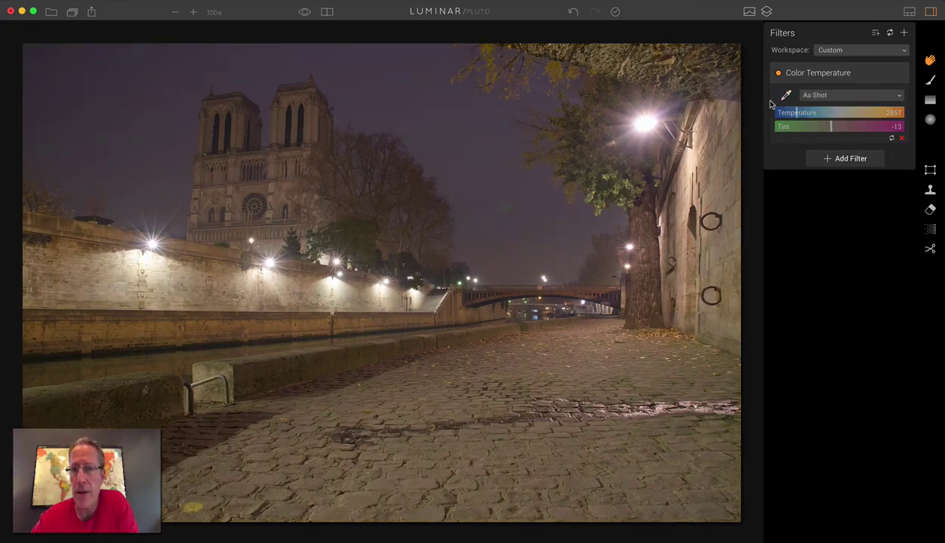
click(785, 96)
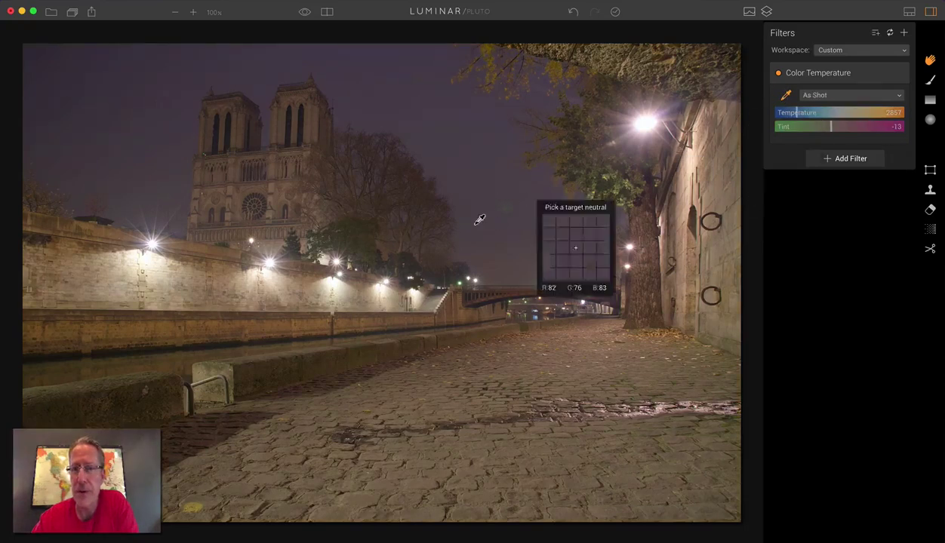
click(159, 263)
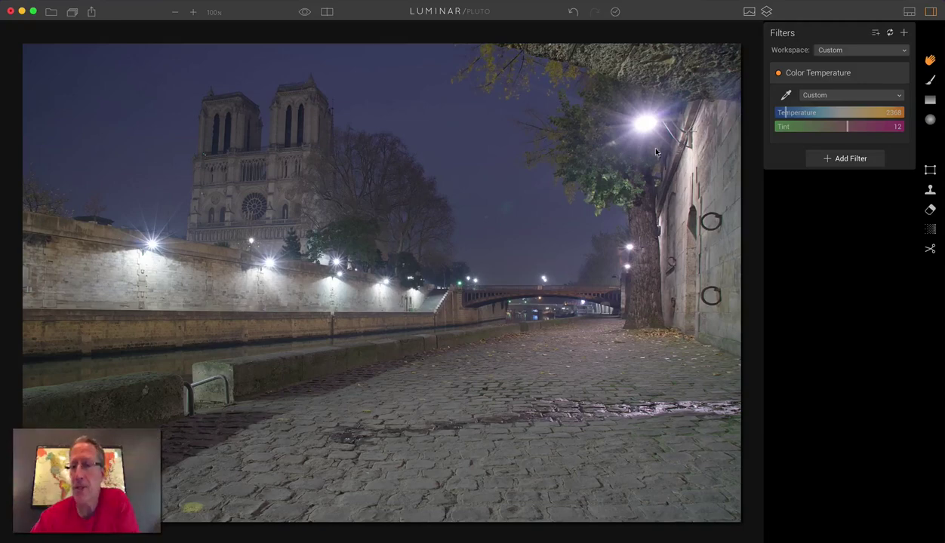
click(785, 96)
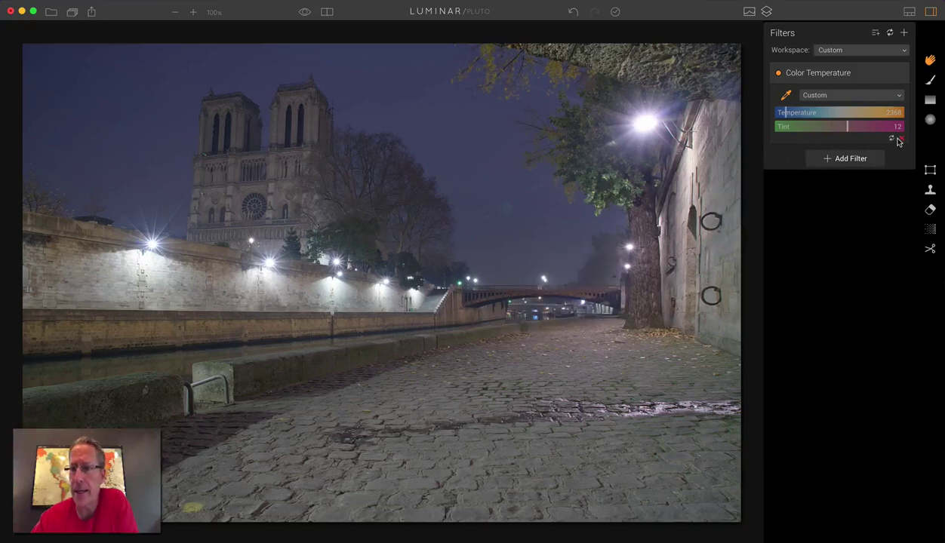
click(891, 139)
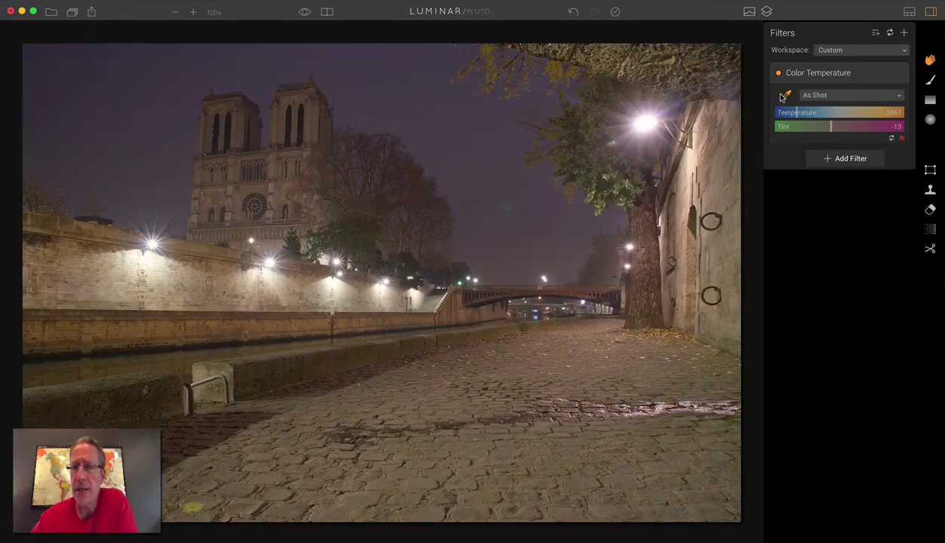
click(783, 97)
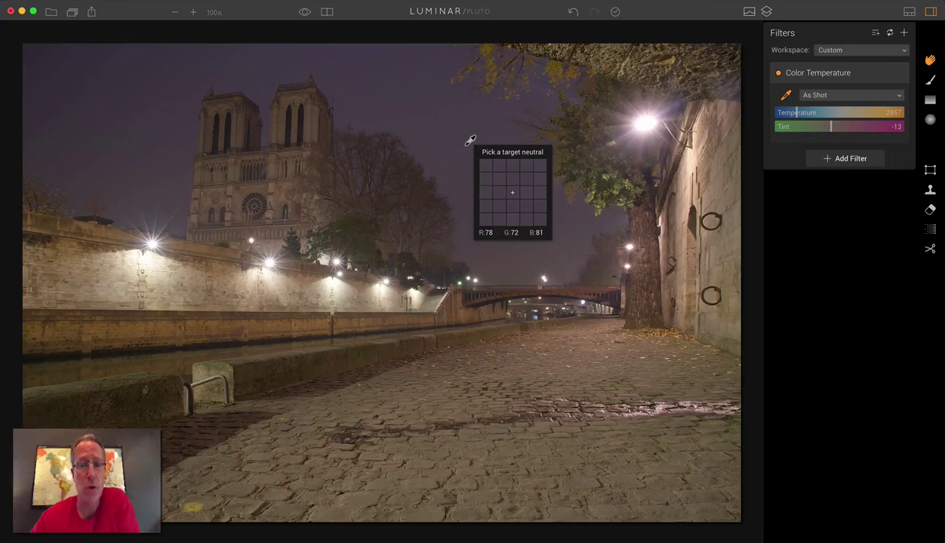
Try neutral-point white balance on the sky and riverside wall, then reset to As Shot 2857/-13
click(466, 143)
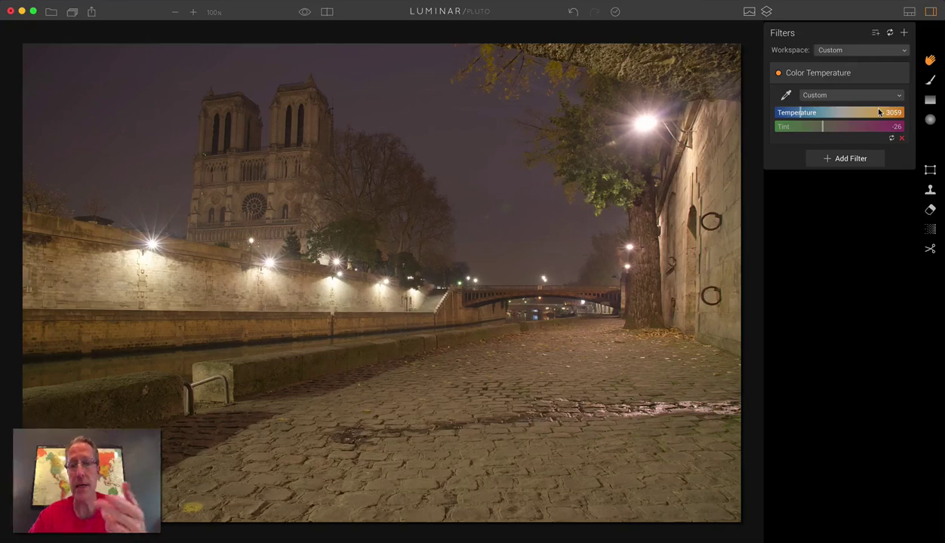
click(890, 139)
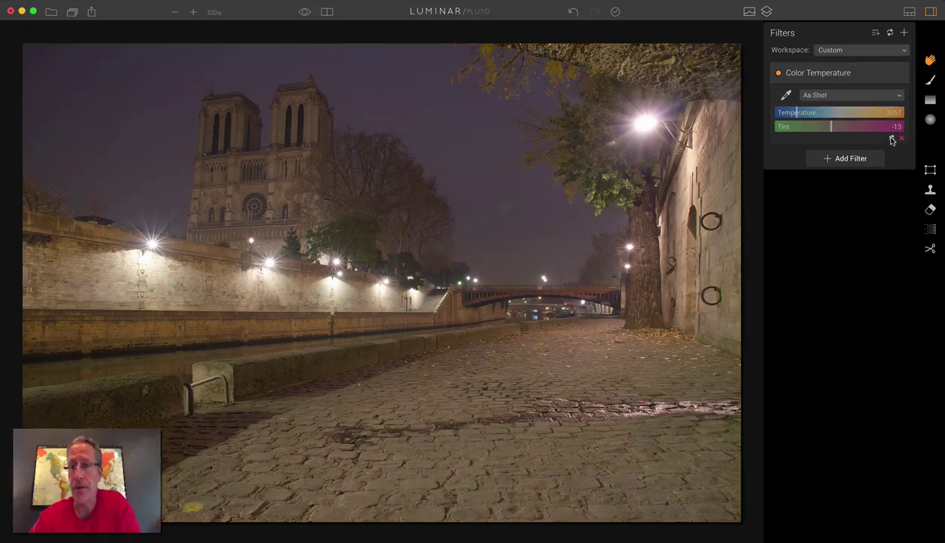
click(785, 95)
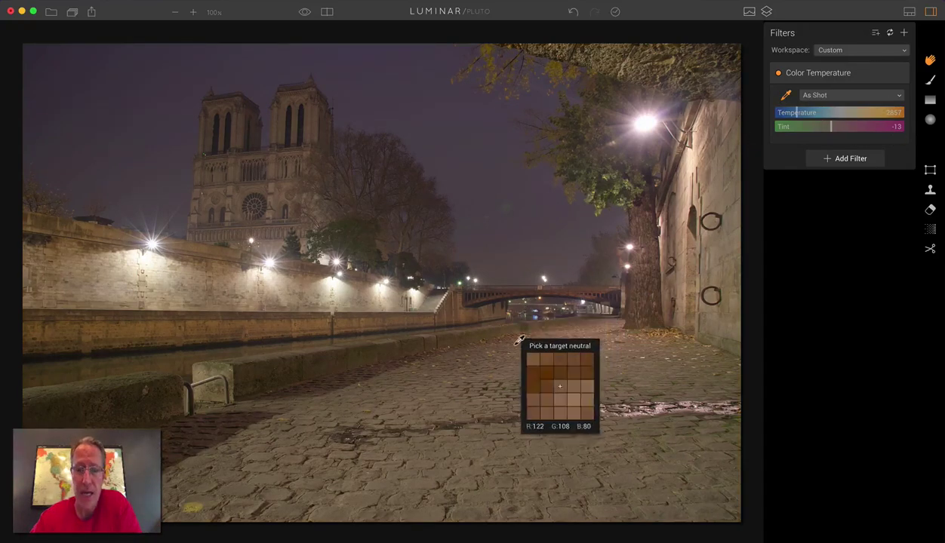
click(225, 329)
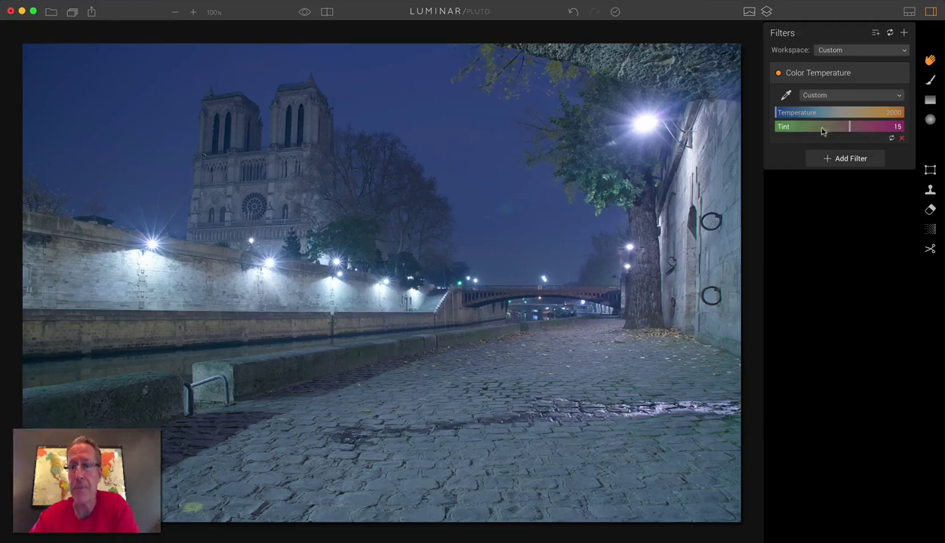
click(891, 138)
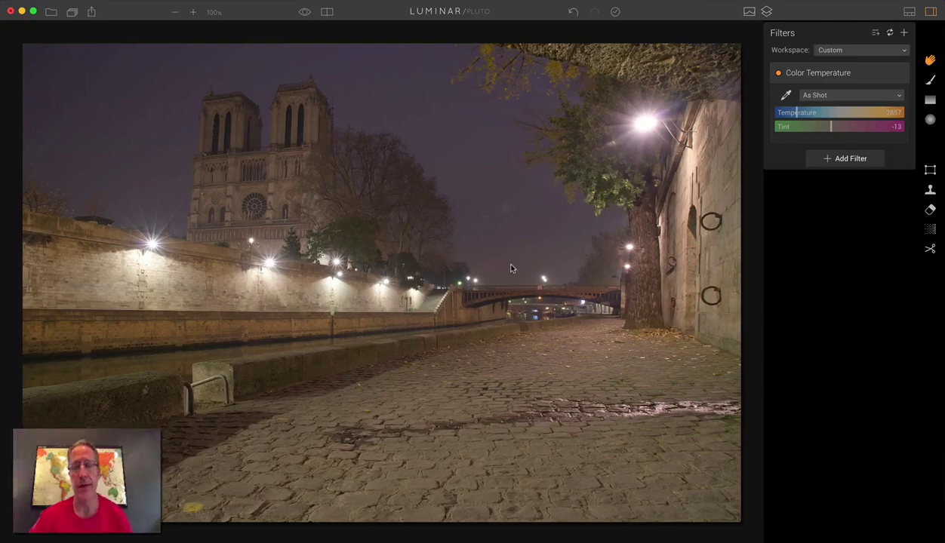
click(785, 95)
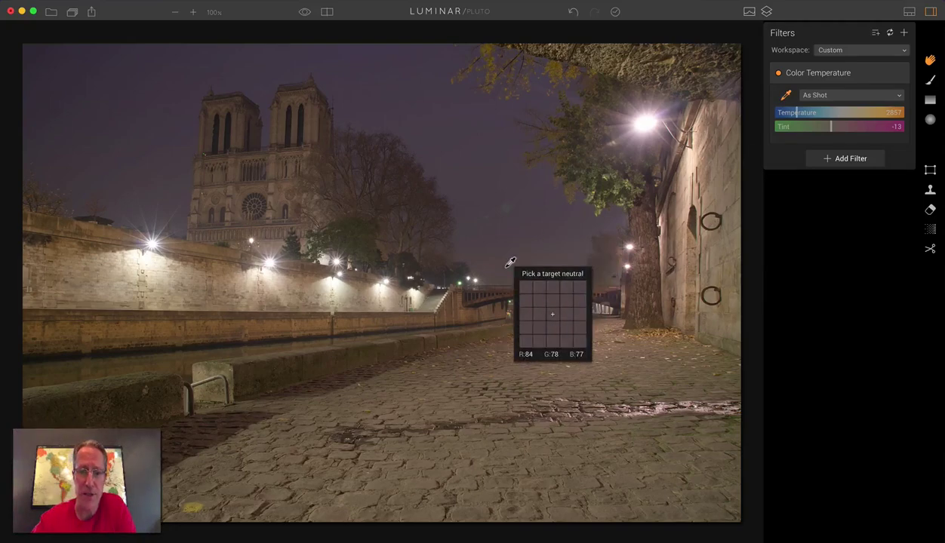
click(501, 295)
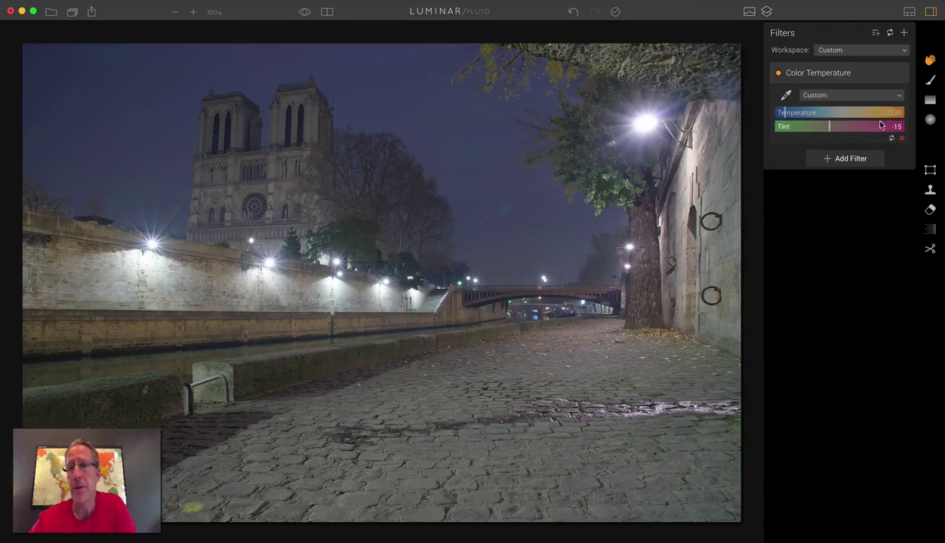
click(890, 141)
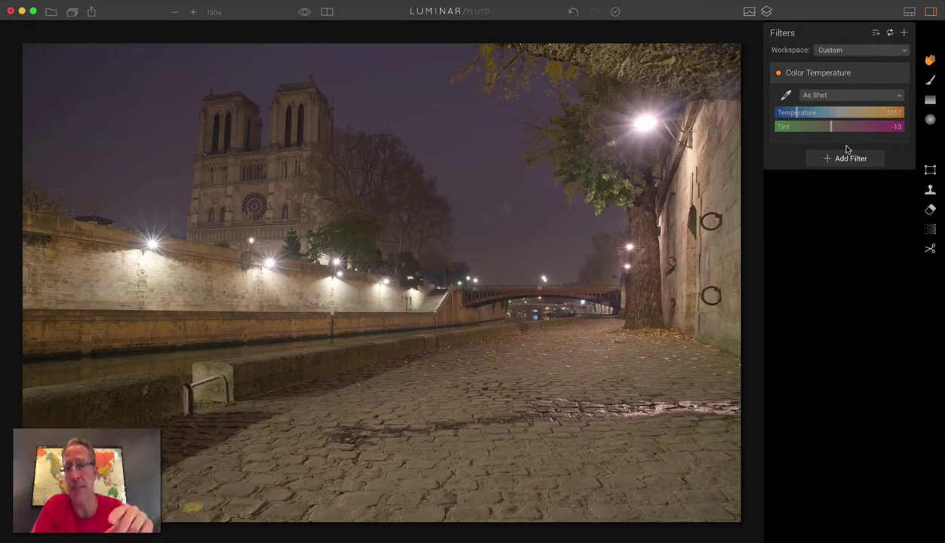
Experiment with sky sampling and a tint tweak, then revert the filter to As Shot
click(783, 95)
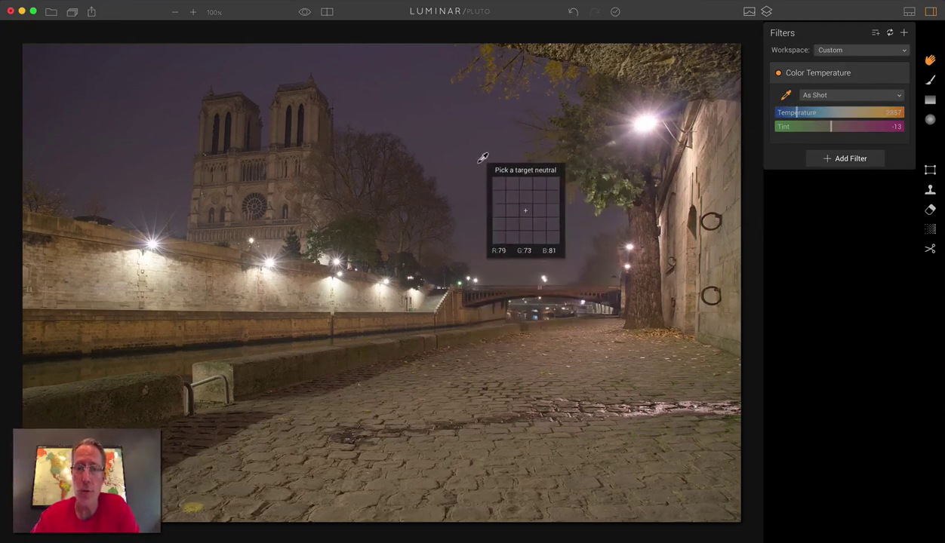
click(465, 134)
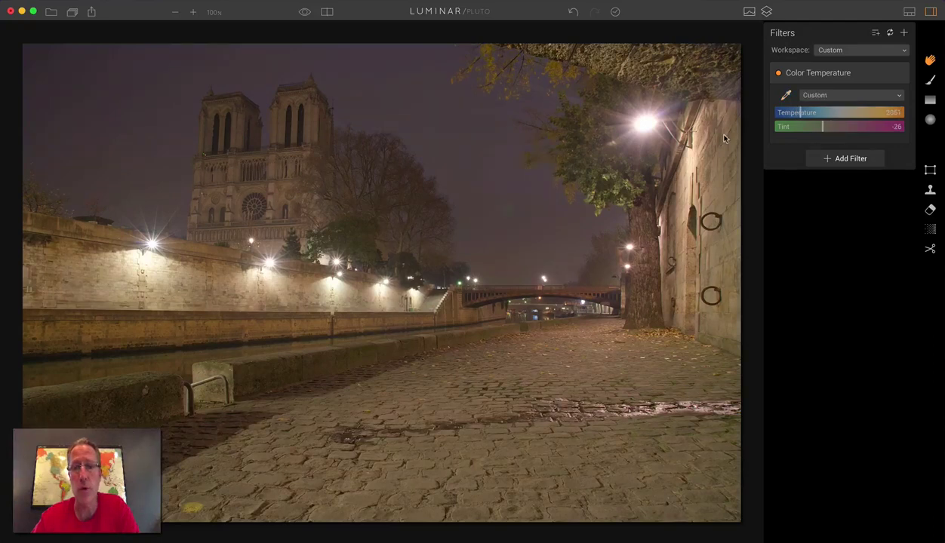
key(super+z)
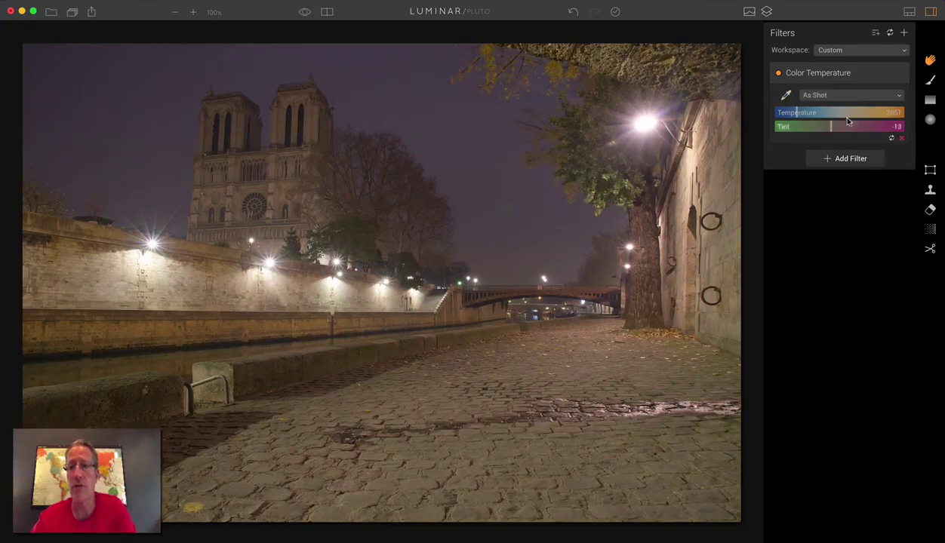
click(794, 112)
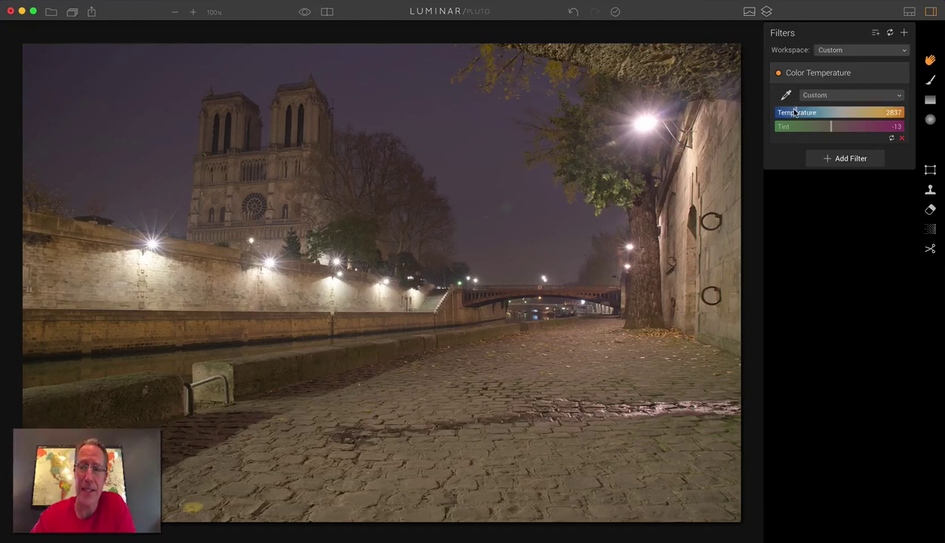
drag(827, 130, 838, 131)
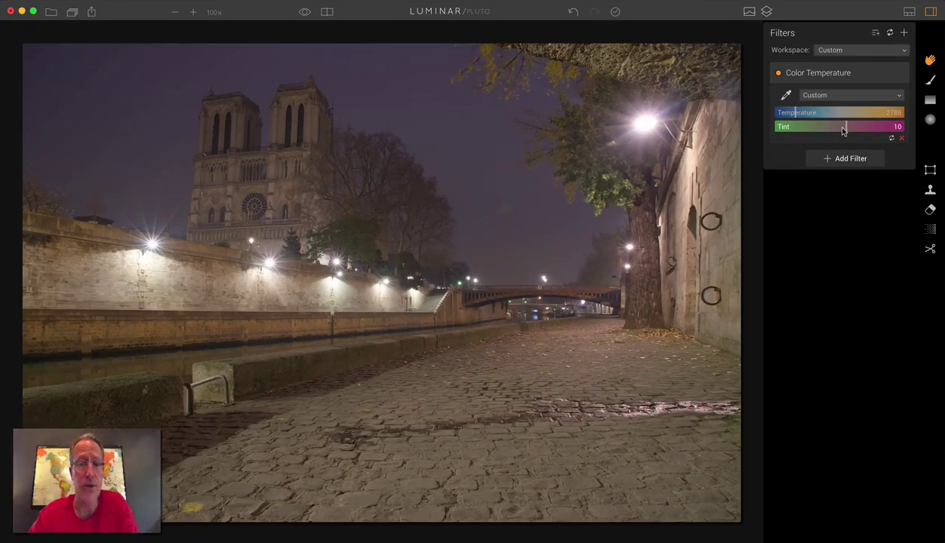
click(890, 139)
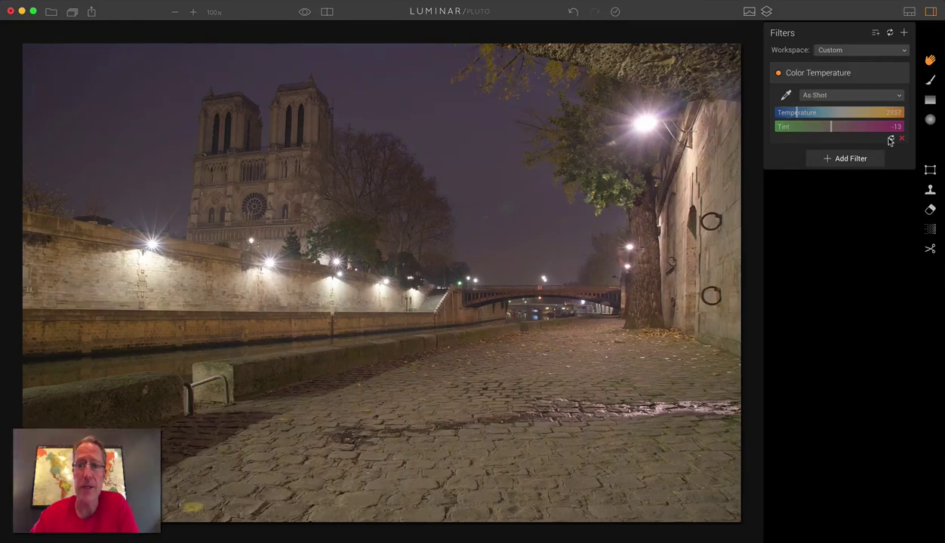
click(821, 97)
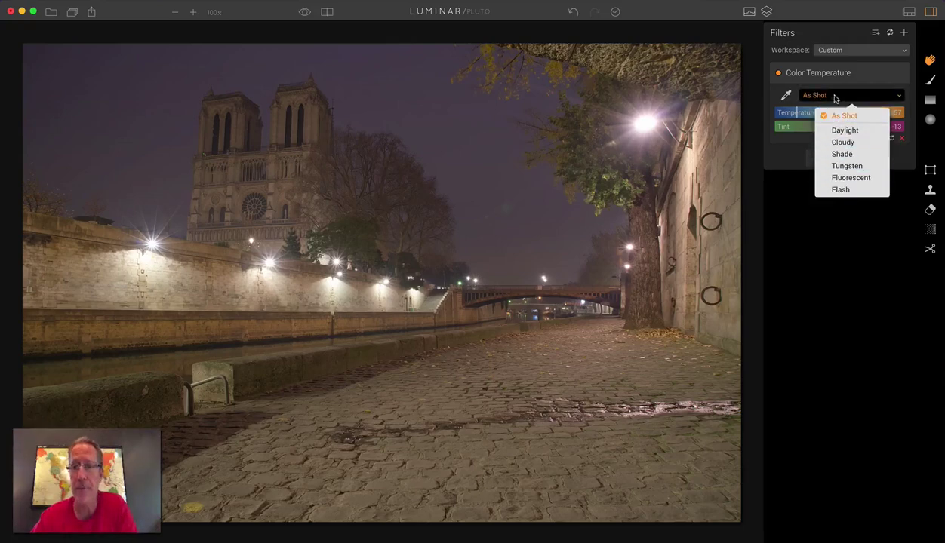
click(835, 114)
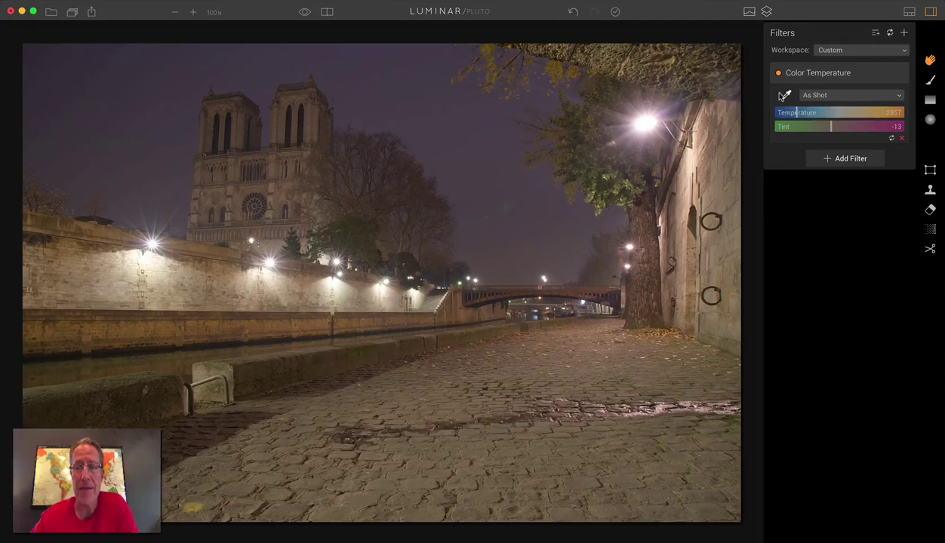
Sample the sky and lit embankment wall, then fine-tune Temperature to 2278 with Tint -7
click(783, 95)
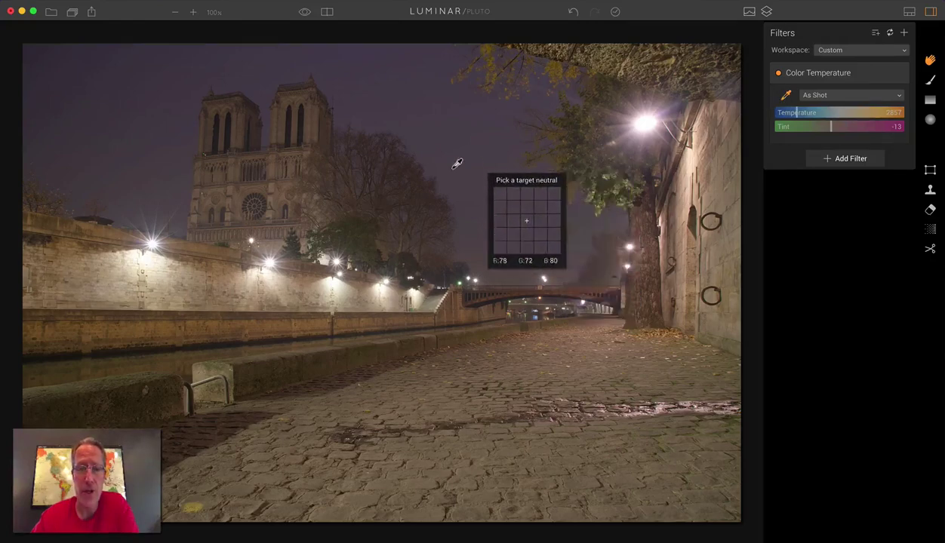
click(465, 144)
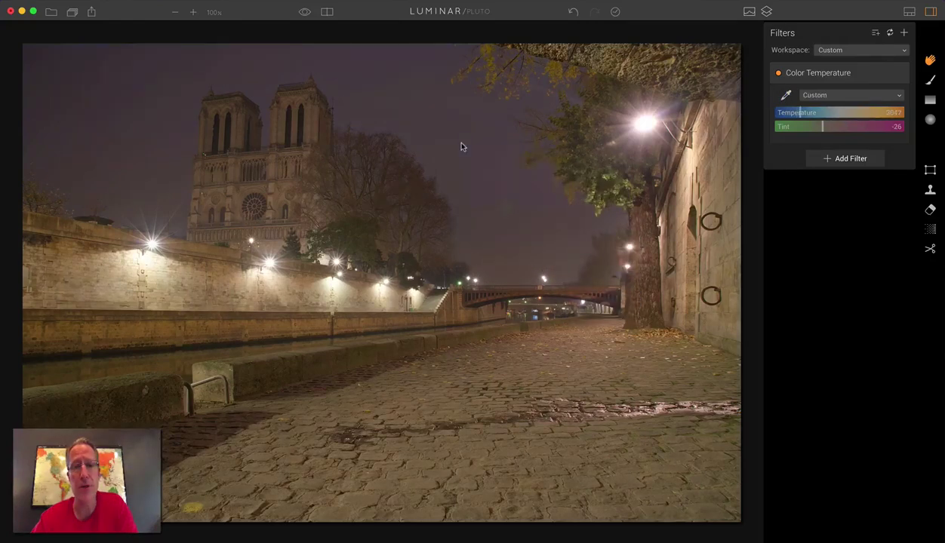
click(783, 96)
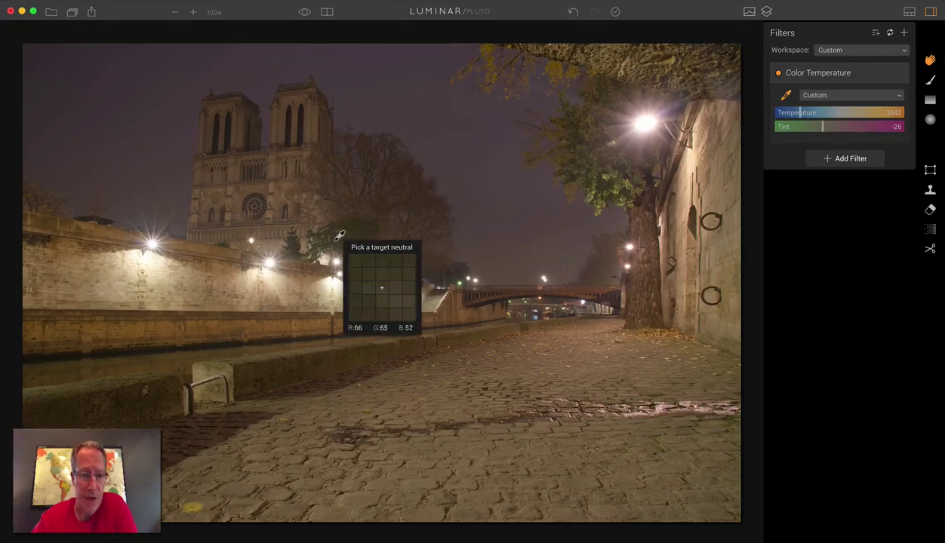
click(258, 332)
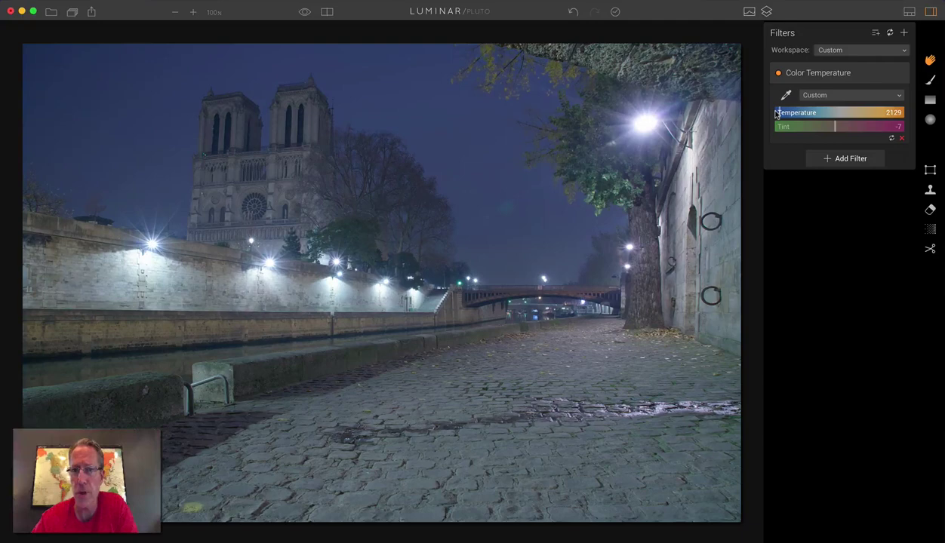
drag(778, 112, 782, 112)
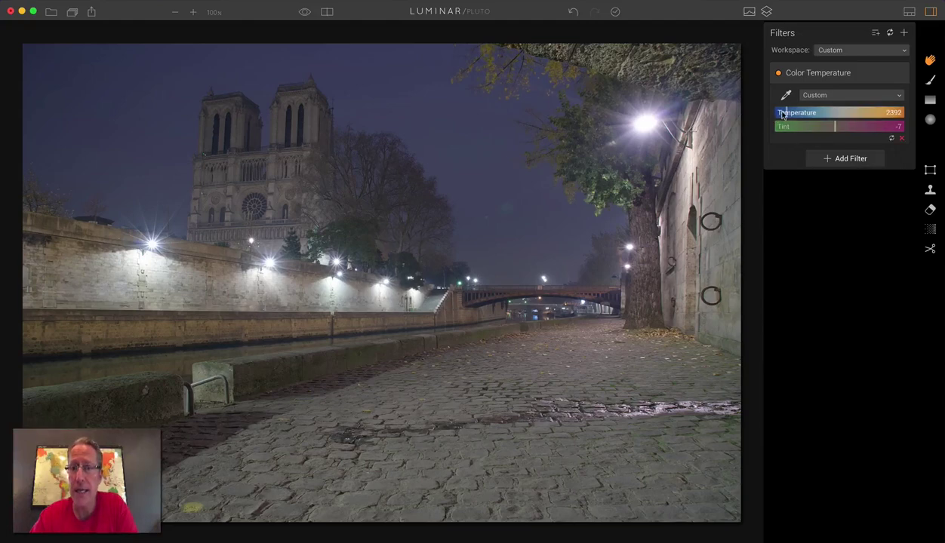
drag(782, 113, 780, 114)
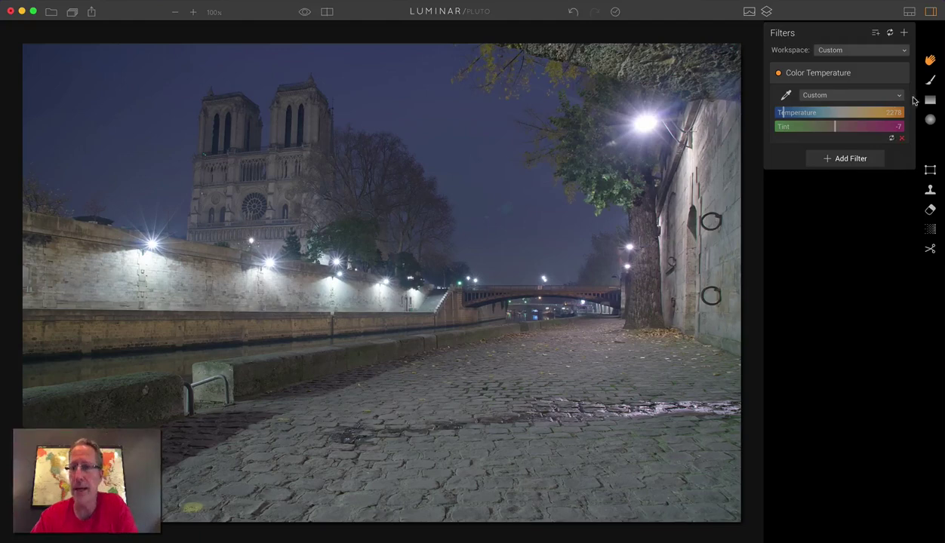
Set up a 100%-opacity mask brush targeting the Color Temperature filter
click(928, 82)
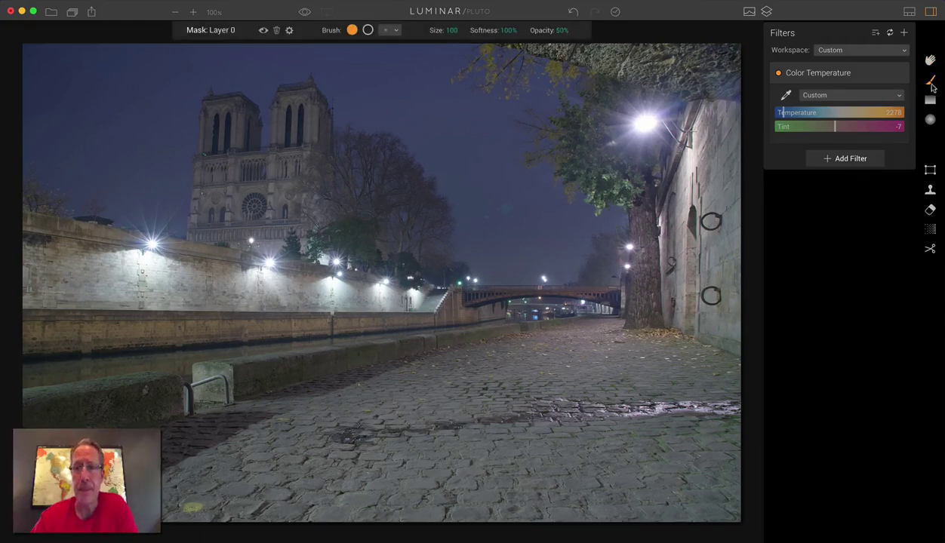
click(562, 30)
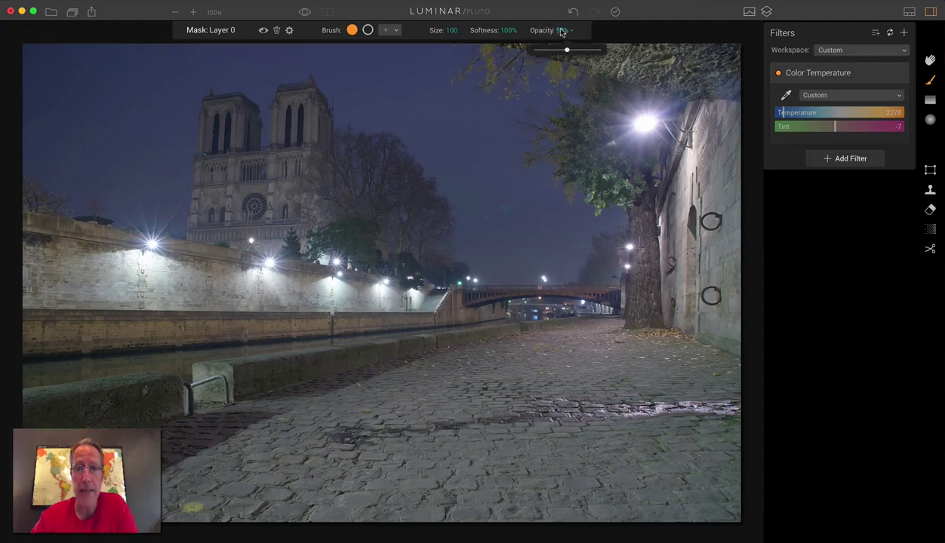
drag(565, 45, 606, 50)
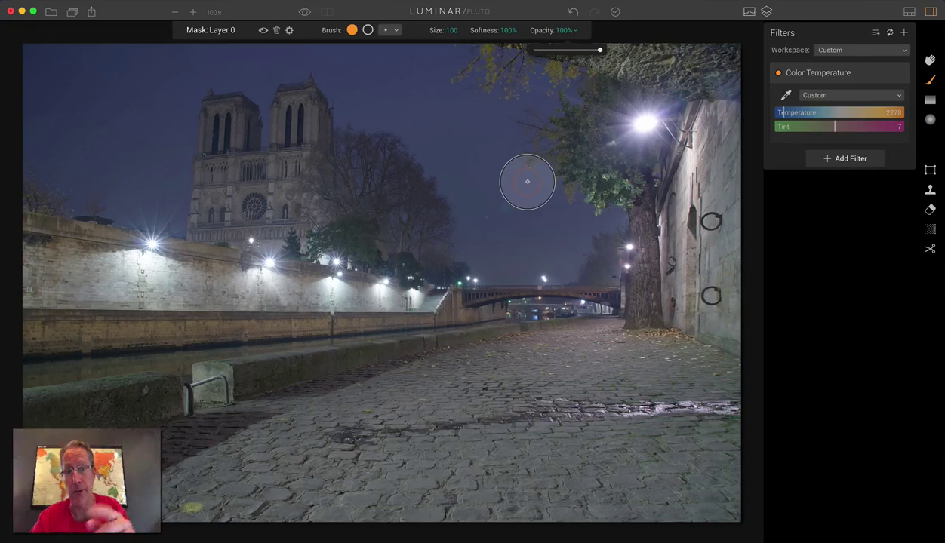
click(887, 72)
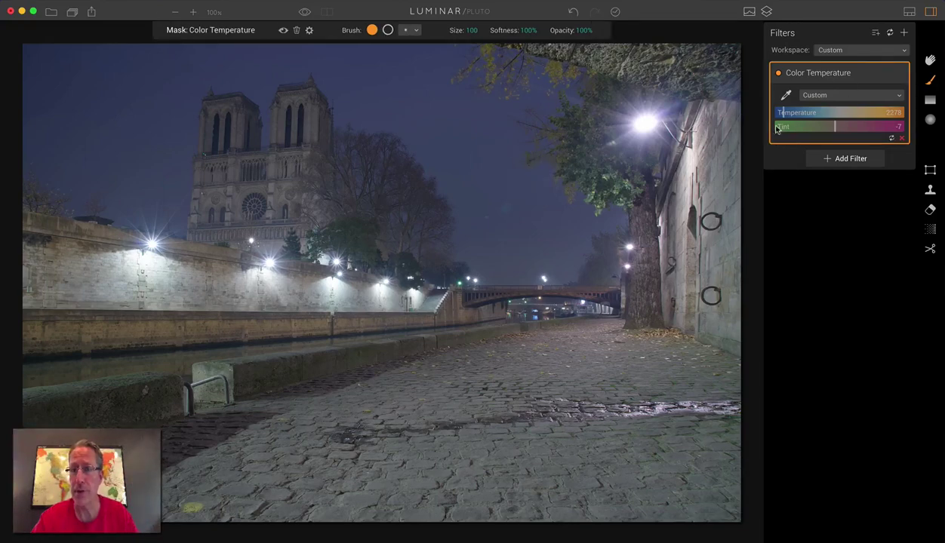
Paint the cooling onto the sky beside and above the towers, refining with a smaller brush
click(504, 162)
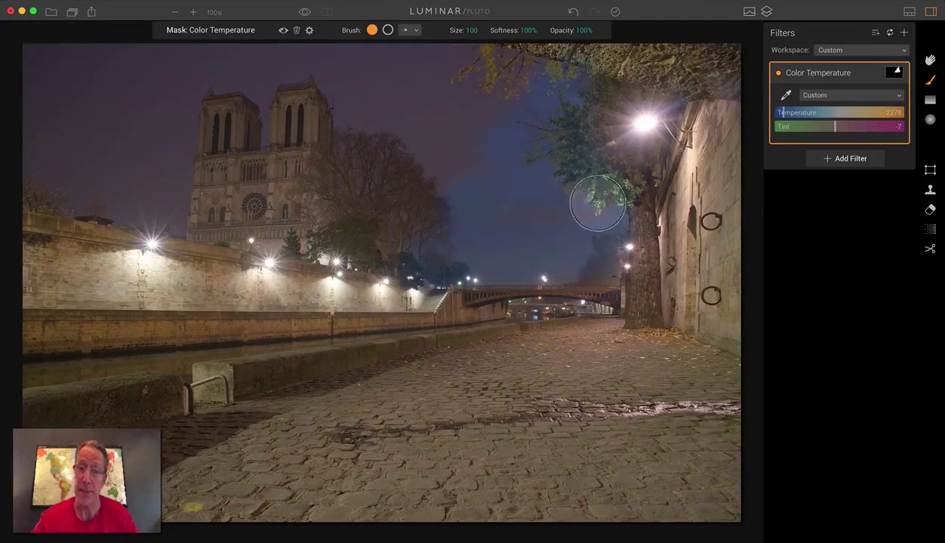
mouse_move(382, 47)
mouse_down()
mouse_move(354, 92)
mouse_move(402, 123)
mouse_move(457, 133)
mouse_move(411, 89)
mouse_move(452, 168)
mouse_move(367, 132)
mouse_up()
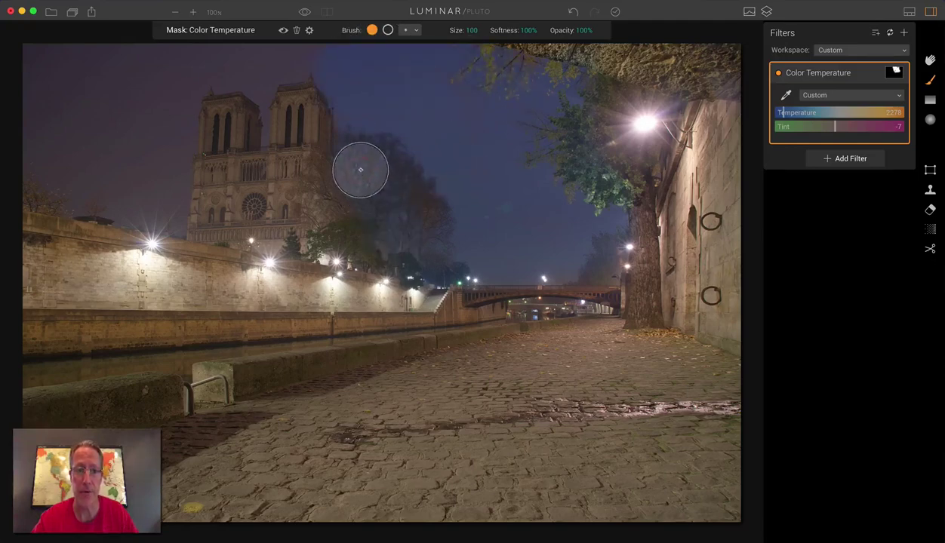
mouse_move(272, 61)
mouse_down()
mouse_move(165, 72)
mouse_move(97, 59)
mouse_move(31, 66)
mouse_move(206, 106)
mouse_move(179, 167)
mouse_move(181, 225)
mouse_move(14, 182)
mouse_move(177, 178)
mouse_move(18, 129)
mouse_move(83, 104)
mouse_move(15, 145)
mouse_up()
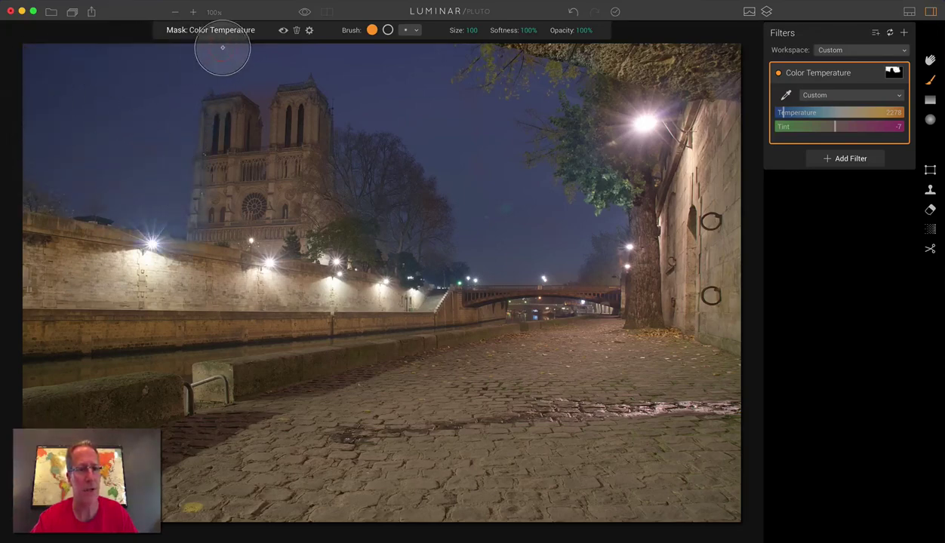
key(bracketleft)
key(bracketleft)
key(bracketleft)
key(bracketleft)
key(bracketleft)
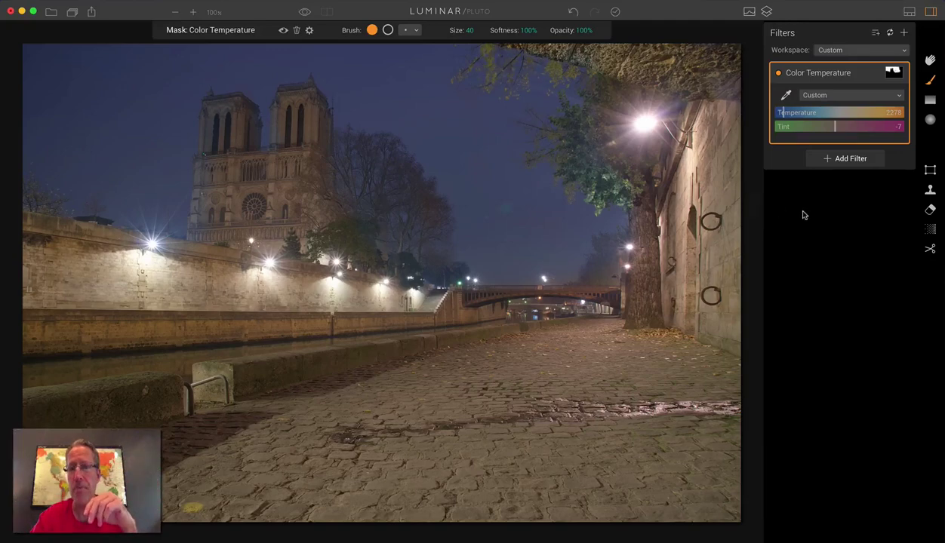
click(930, 60)
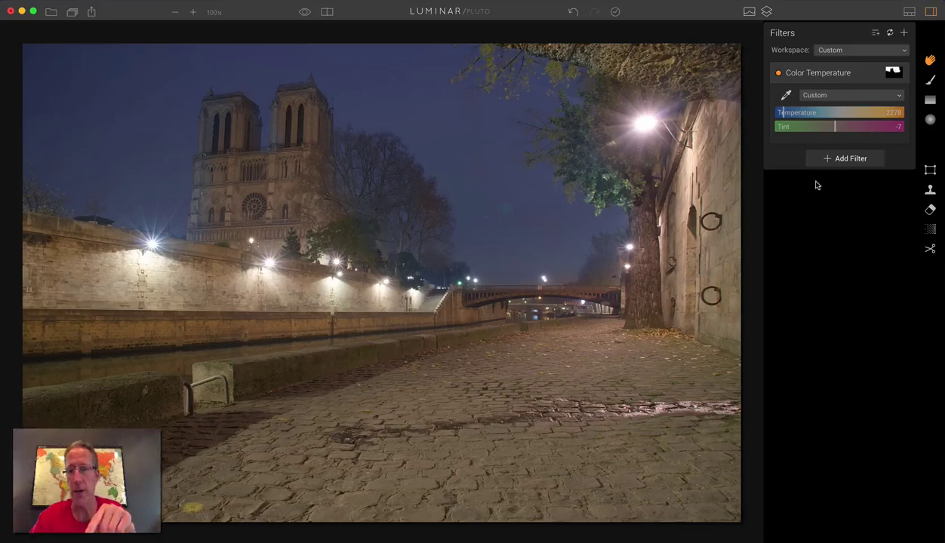
Add a second Color Temperature filter and cool it to Temperature 2485, Tint 23
click(826, 157)
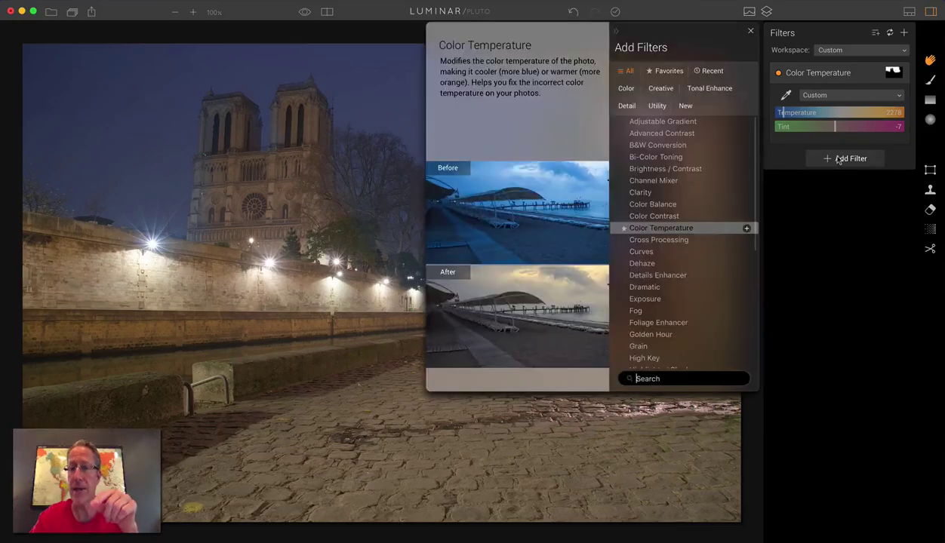
click(661, 228)
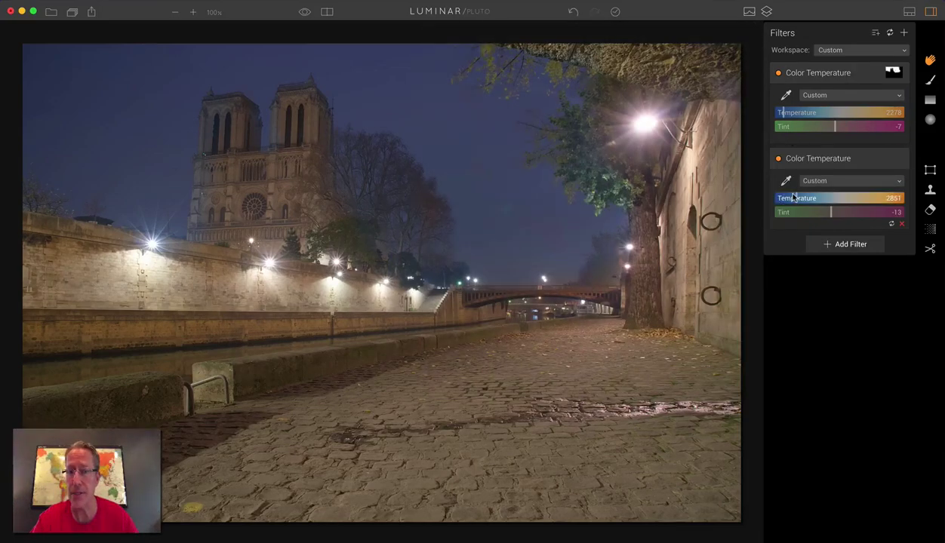
drag(794, 197, 851, 213)
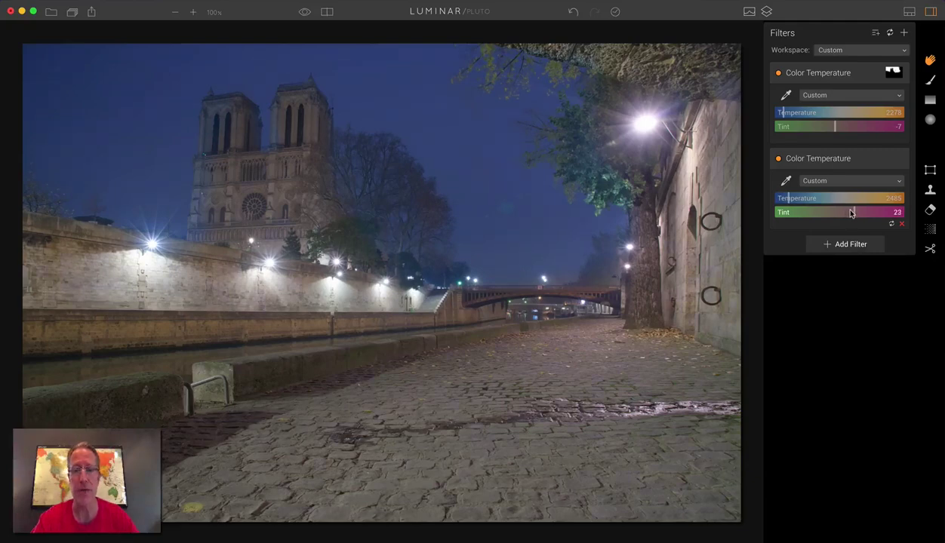
Target the second Color Temperature filter with the mask brush, enlarged to size 124
click(930, 78)
click(855, 156)
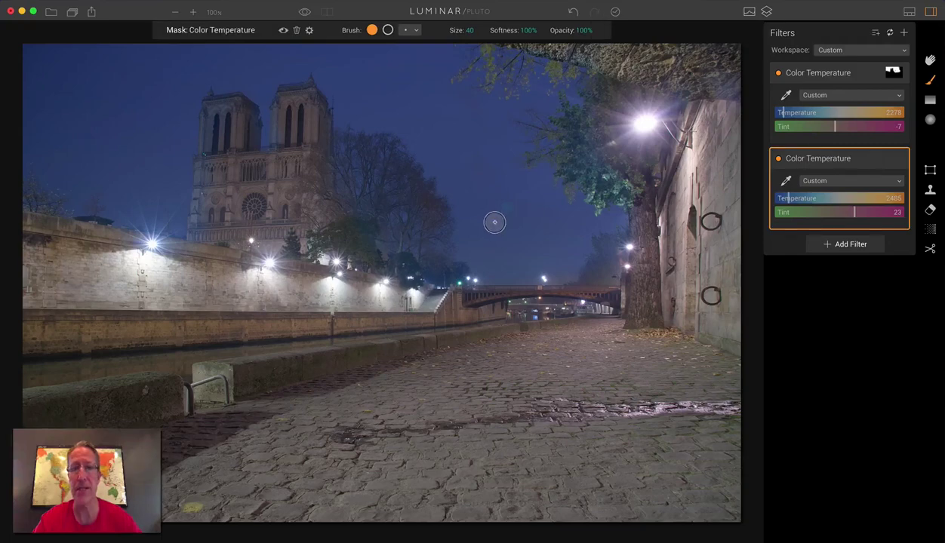
key(bracketright)
key(bracketright)
key(bracketright)
key(bracketright)
key(bracketright)
key(bracketright)
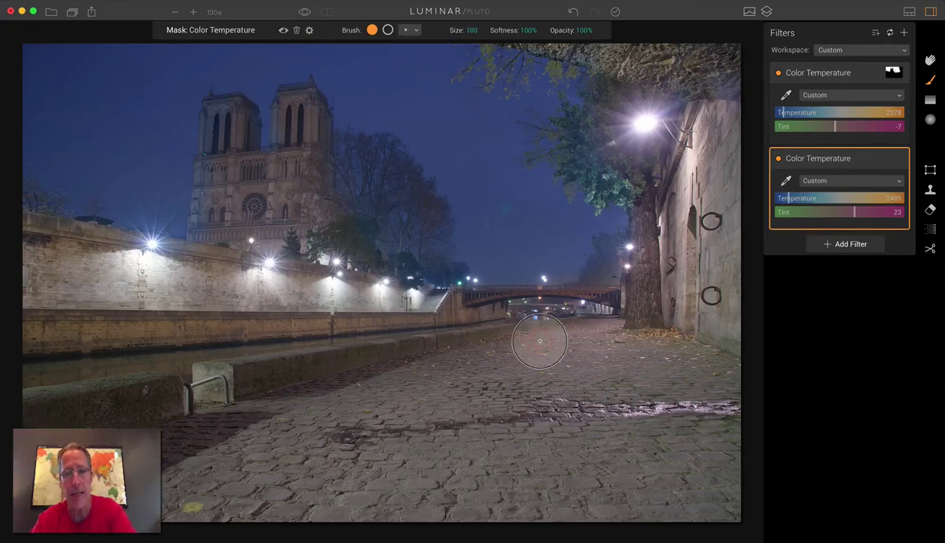
key(bracketright)
Paint its mask over the cathedral, lower-left wall, cobblestones and right-hand wall
mouse_move(268, 284)
mouse_down()
mouse_move(245, 273)
mouse_move(281, 225)
mouse_move(281, 244)
mouse_move(303, 98)
mouse_move(258, 196)
mouse_move(221, 166)
mouse_move(224, 123)
mouse_up()
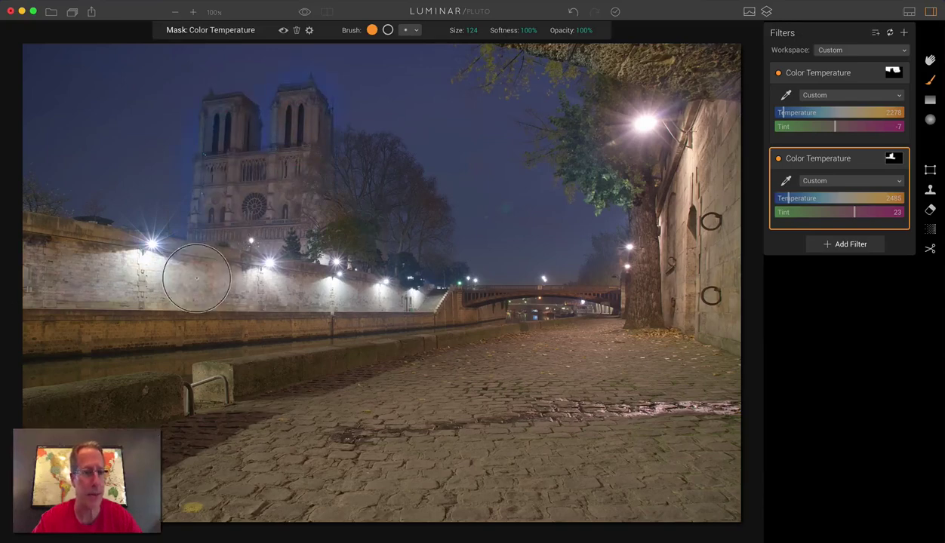
mouse_move(126, 345)
mouse_down()
mouse_move(161, 326)
mouse_move(177, 374)
mouse_up()
key(bracketright)
key(bracketright)
key(bracketright)
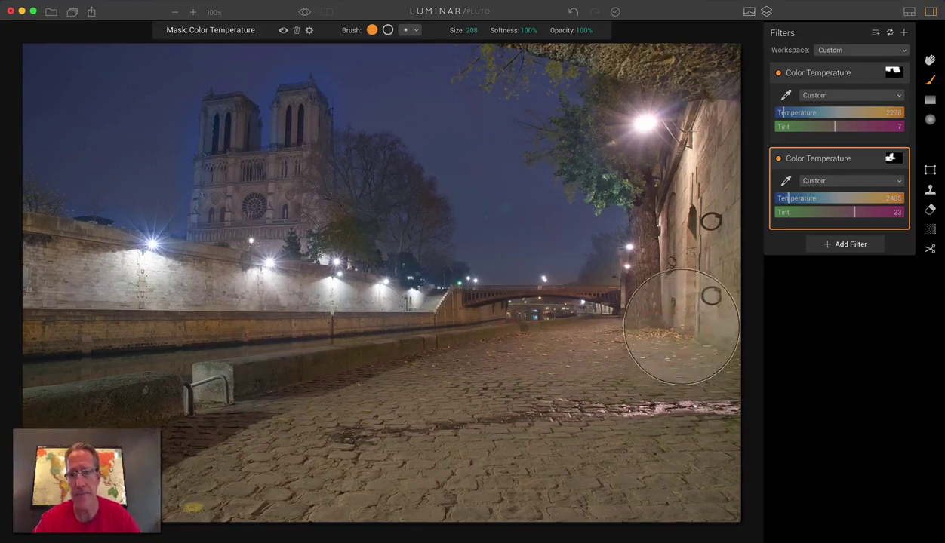
mouse_move(682, 295)
mouse_down()
mouse_move(692, 122)
mouse_move(689, 424)
mouse_up()
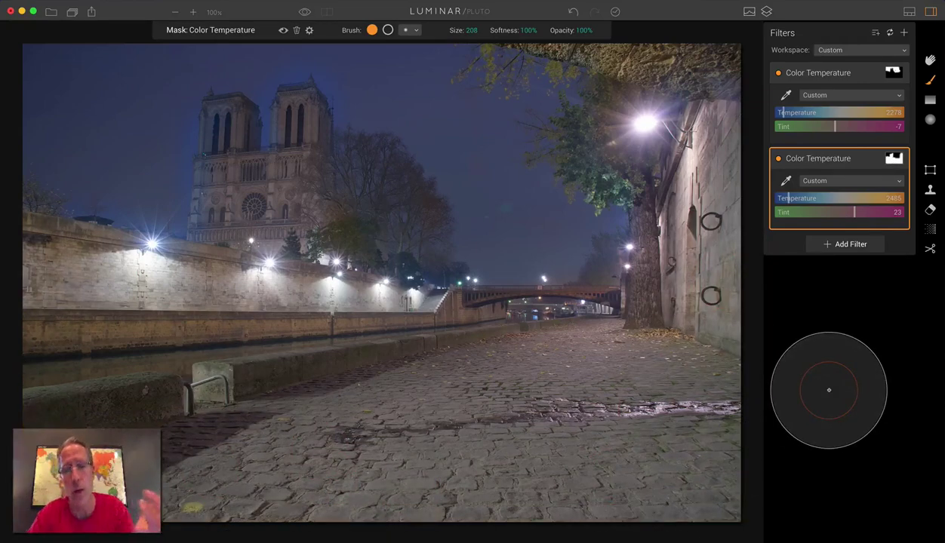
click(929, 60)
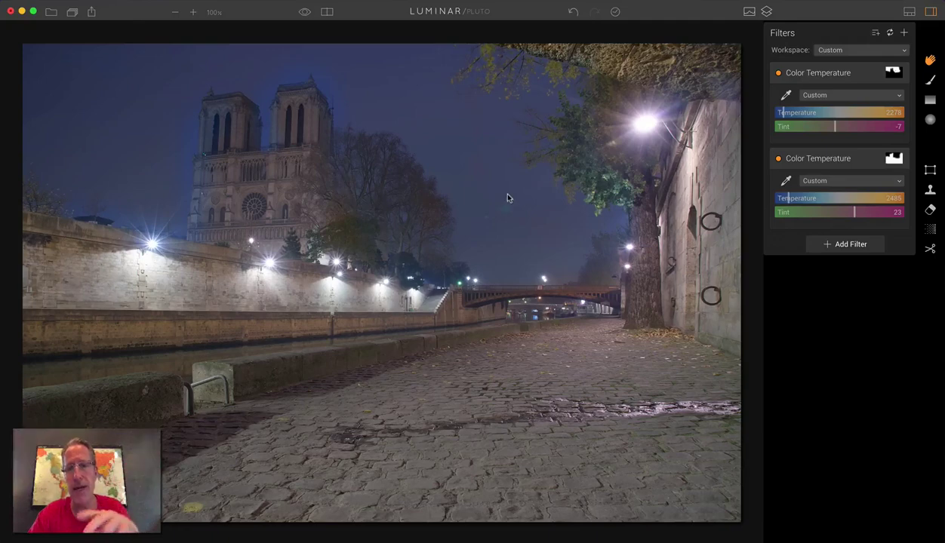
Briefly sweep a before/after split comparison across the photo
click(326, 14)
drag(379, 152, 179, 182)
click(326, 12)
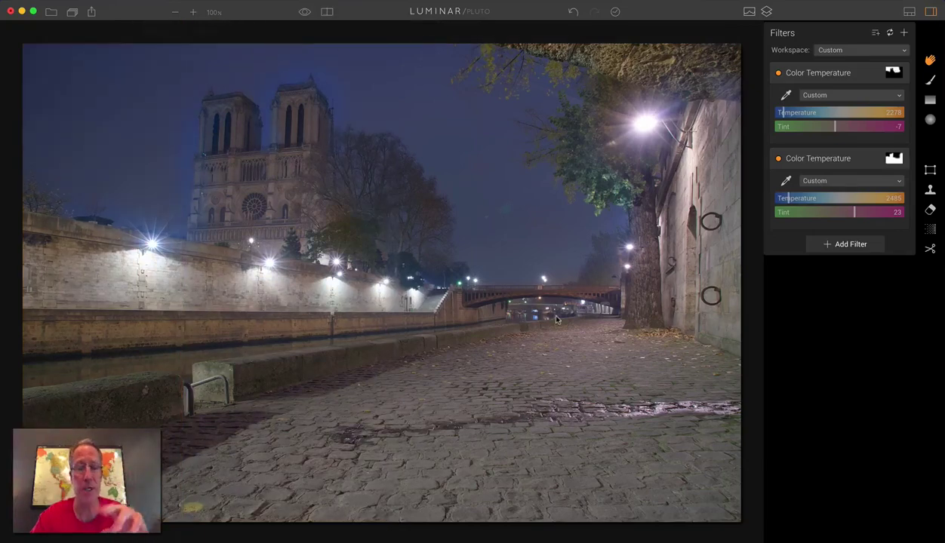
Add a Tone filter with Contrast 29, Smart Tone -57, Highlights -50, Shadows -13, Whites -38
click(826, 243)
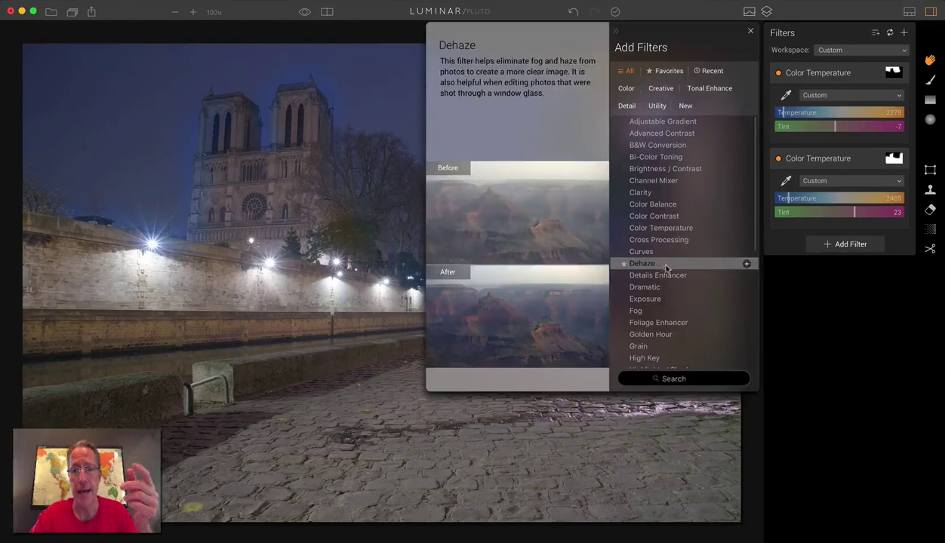
scroll(666, 268, down, 5)
click(644, 338)
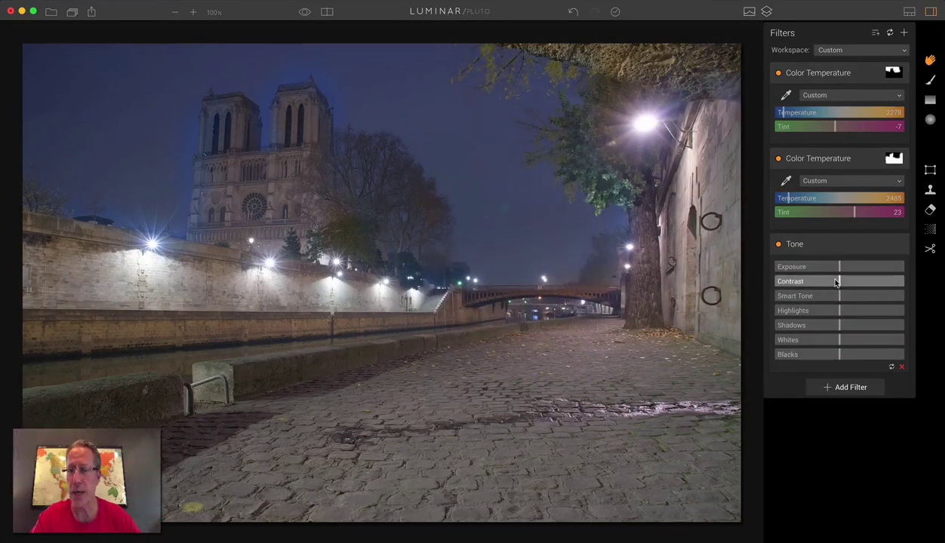
drag(835, 281, 810, 338)
drag(807, 298, 800, 299)
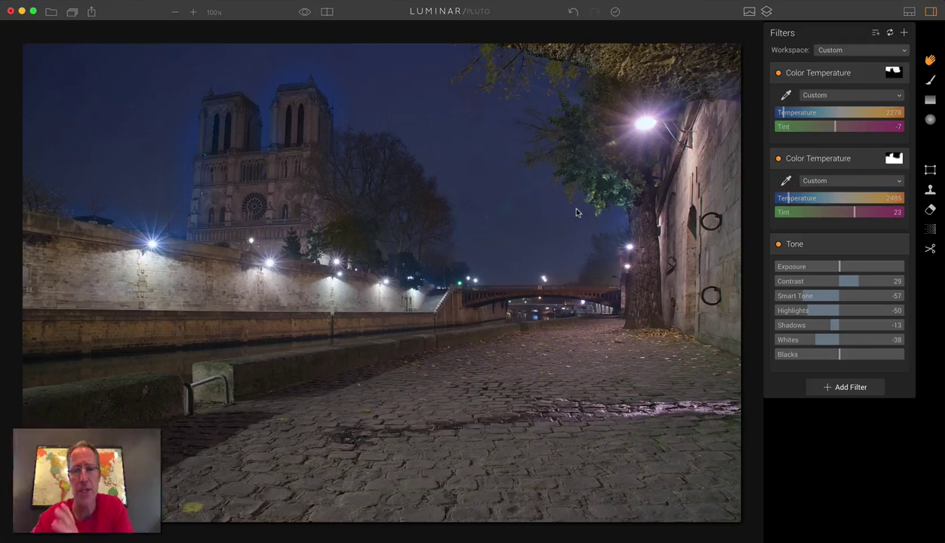
click(777, 244)
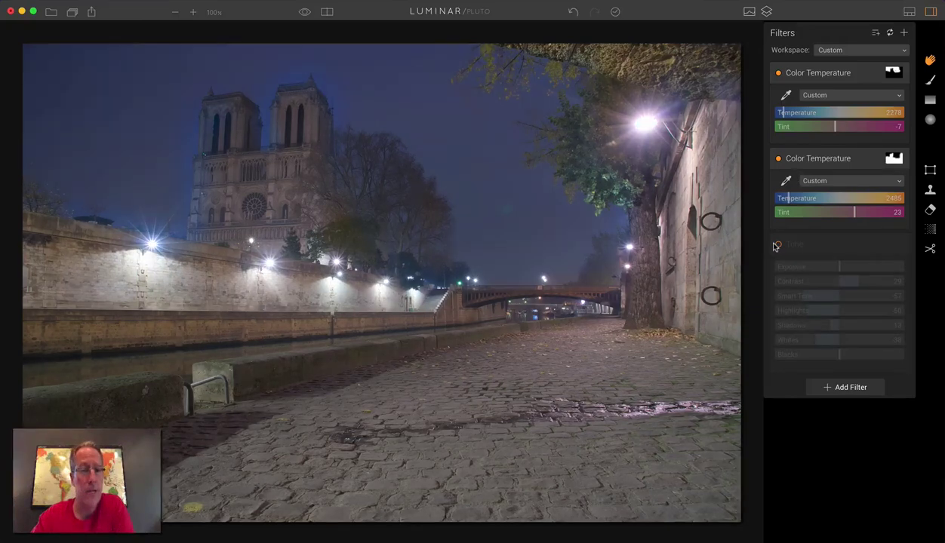
click(776, 245)
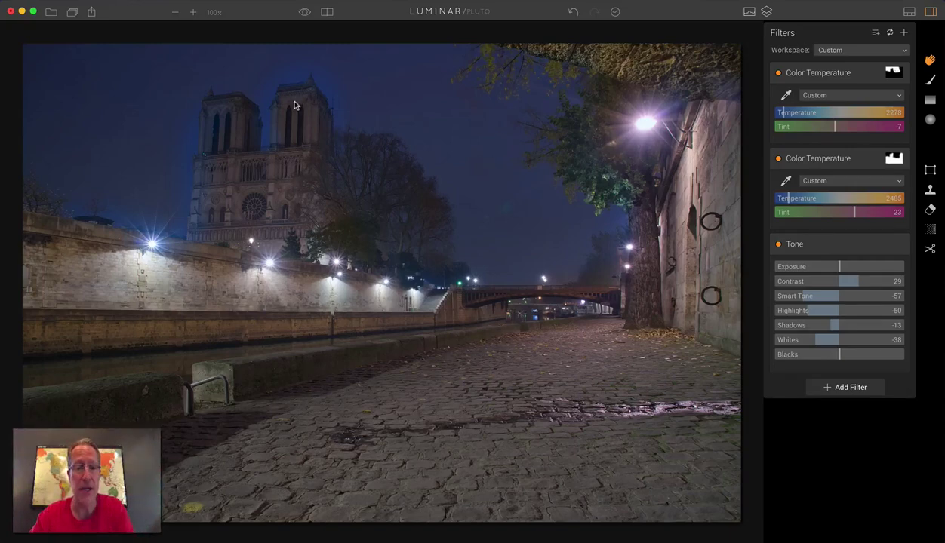
click(318, 11)
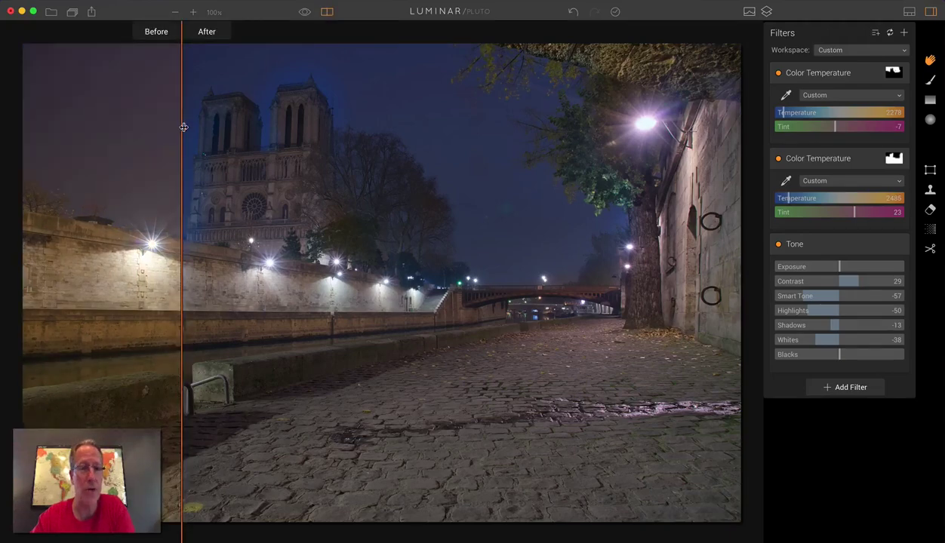
drag(181, 127, 296, 125)
click(327, 12)
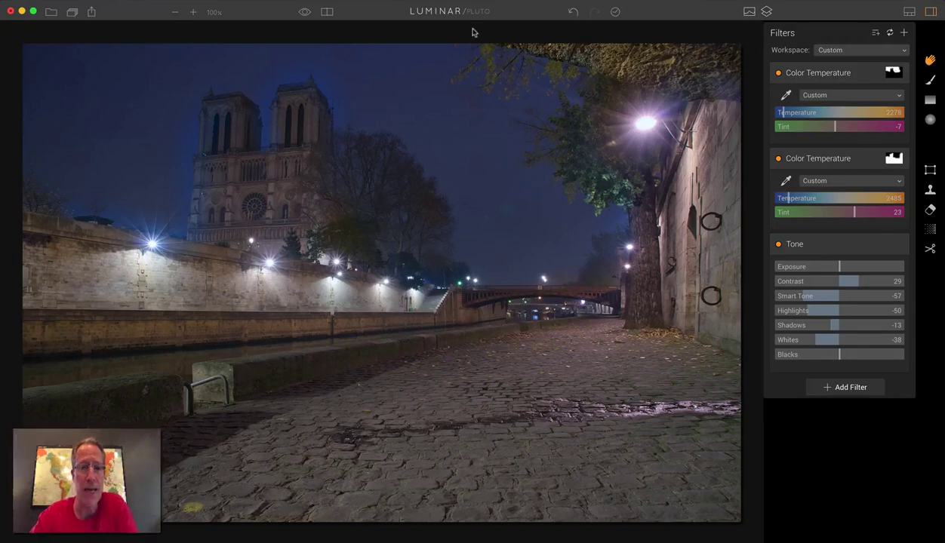
click(327, 11)
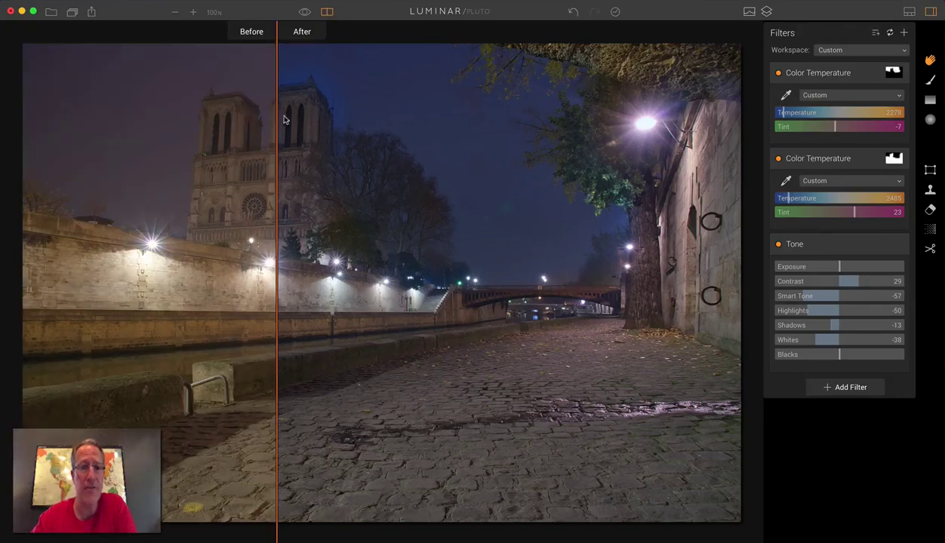
drag(280, 118, 223, 130)
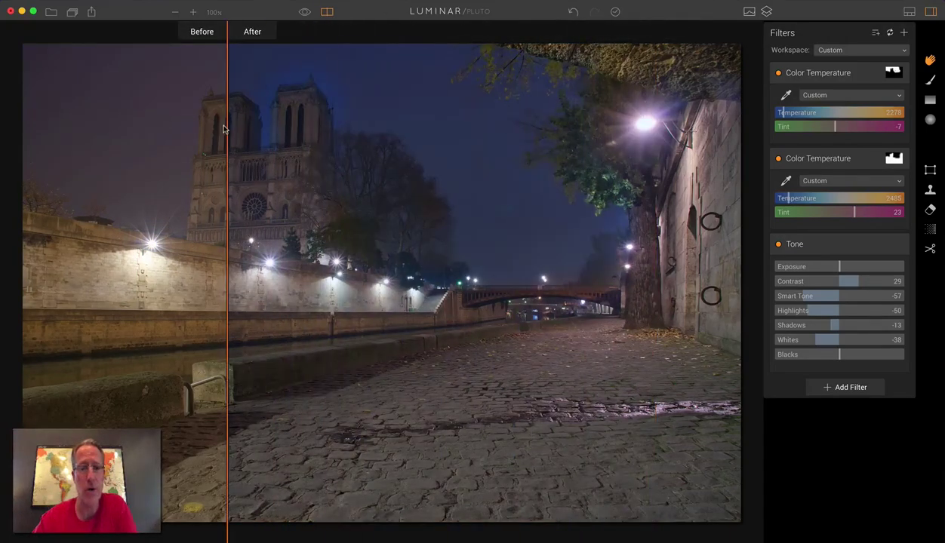
click(320, 11)
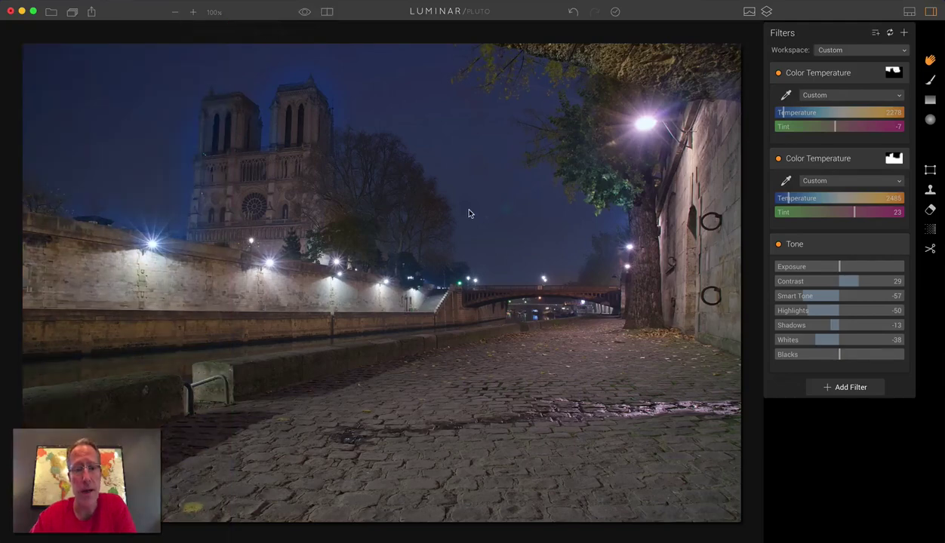